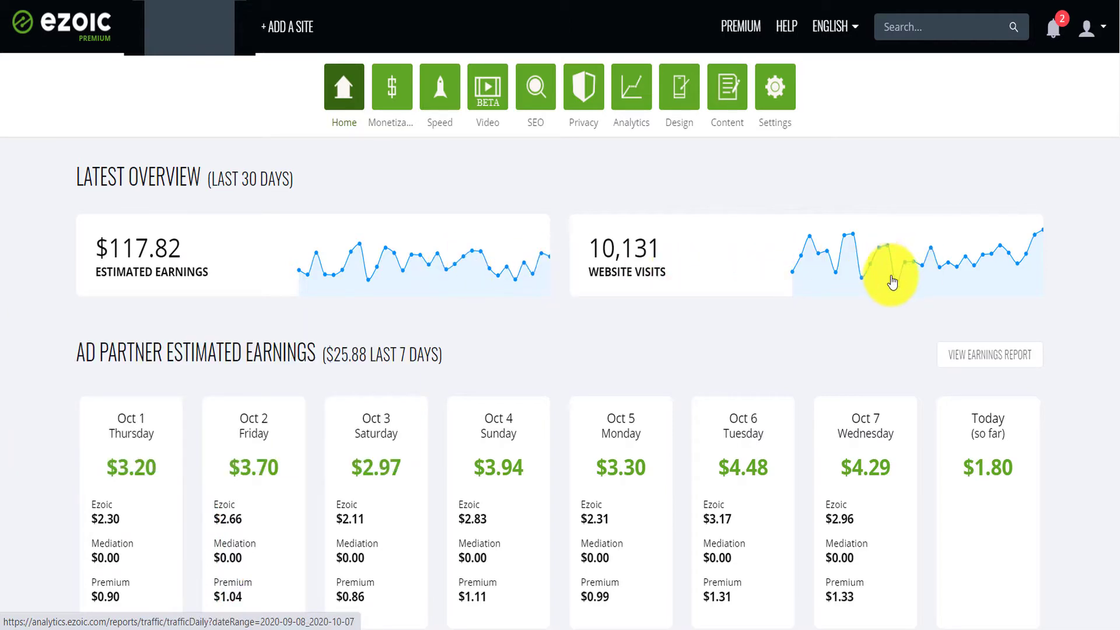
- Review the daily ad partner earnings and site visits for the last 7 days on the Ezoic home page
{"action": "scroll", "coordinate": [1111, 274], "scroll_direction": "down", "scroll_amount": 5}
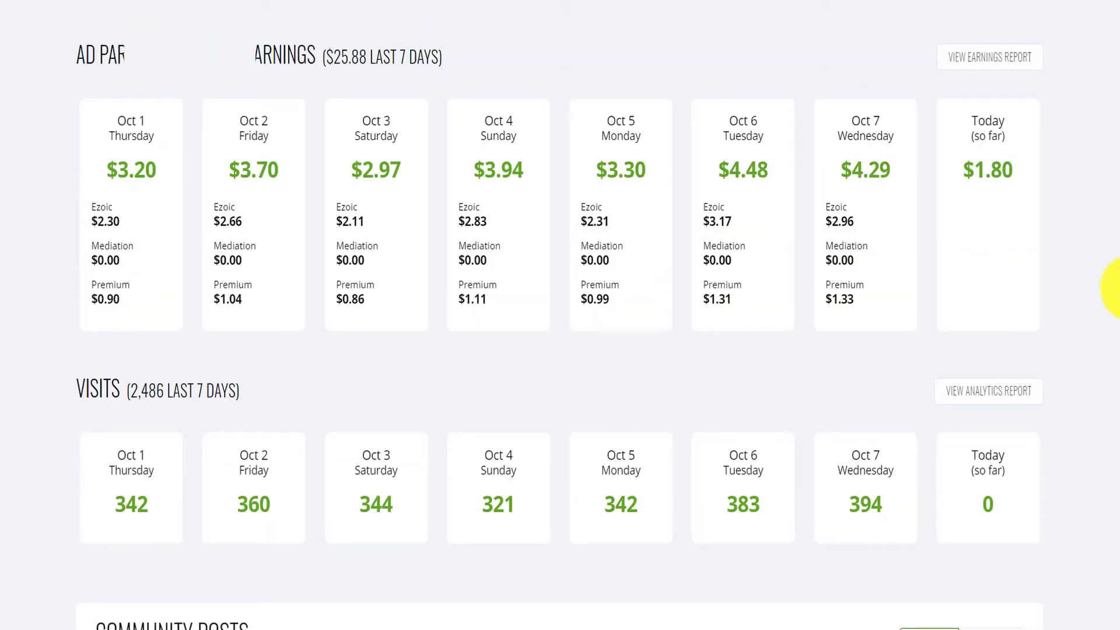
{"action": "scroll", "coordinate": [1110, 288], "scroll_direction": "up", "scroll_amount": 5}
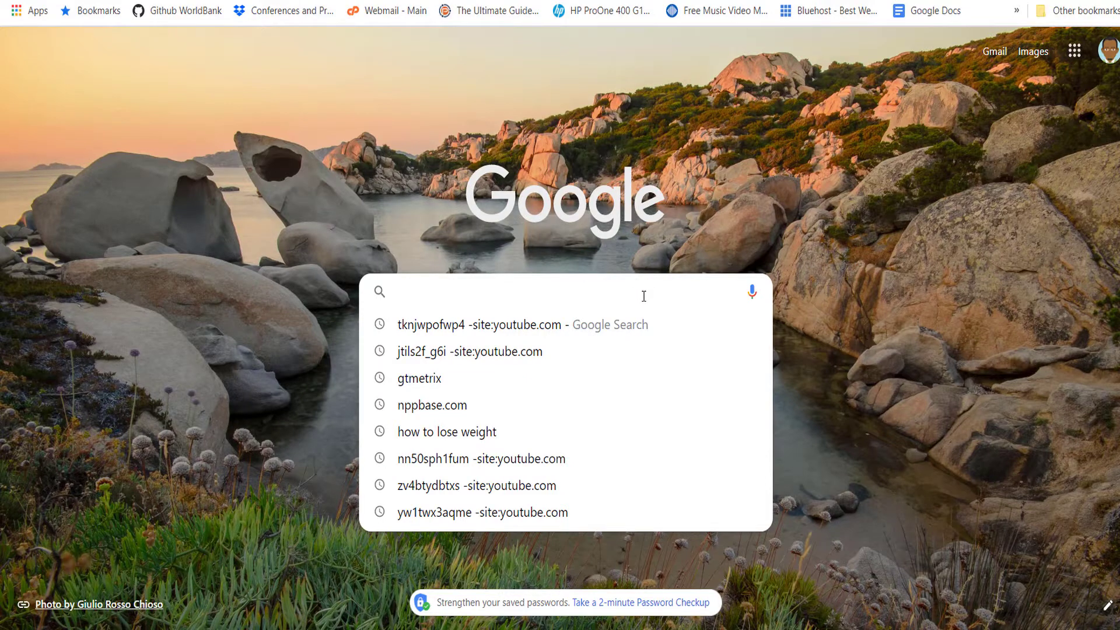
- Switch to Google, search for "how to lose weight" and look through the video results
{"action": "type", "text": "how to lose weigh"}
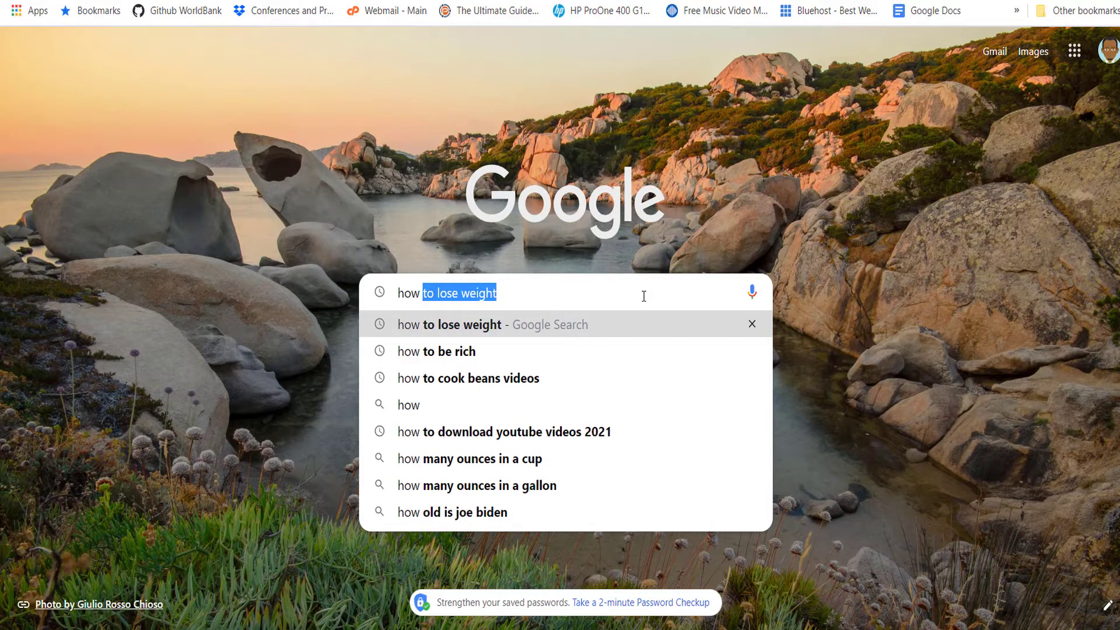
{"action": "type", "text": "t"}
{"action": "left_click", "coordinate": [513, 327]}
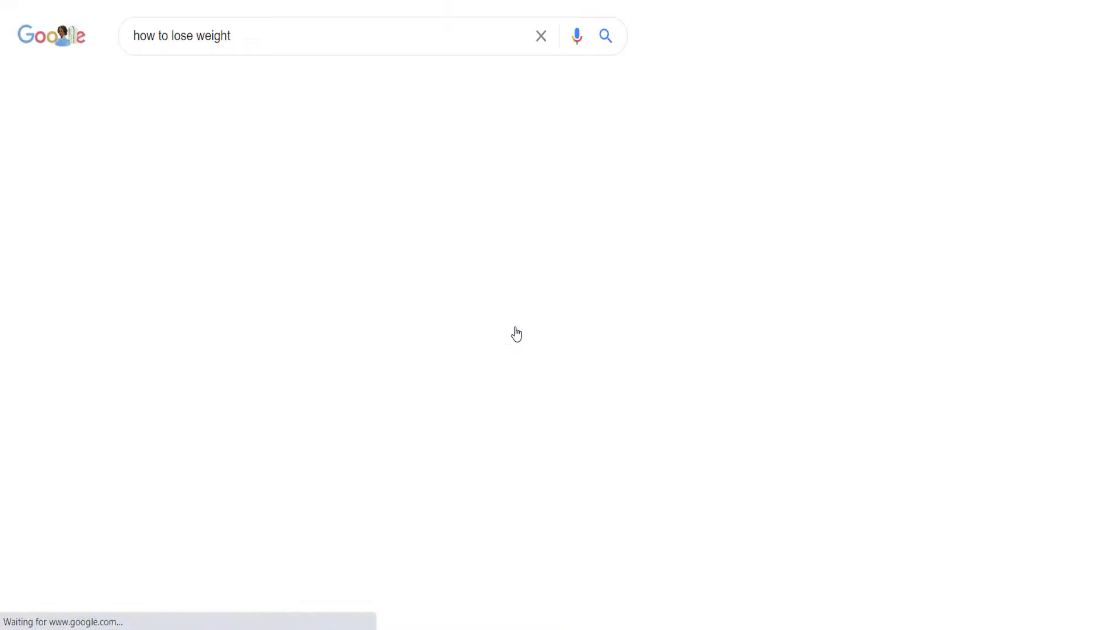
{"action": "left_click", "coordinate": [200, 85]}
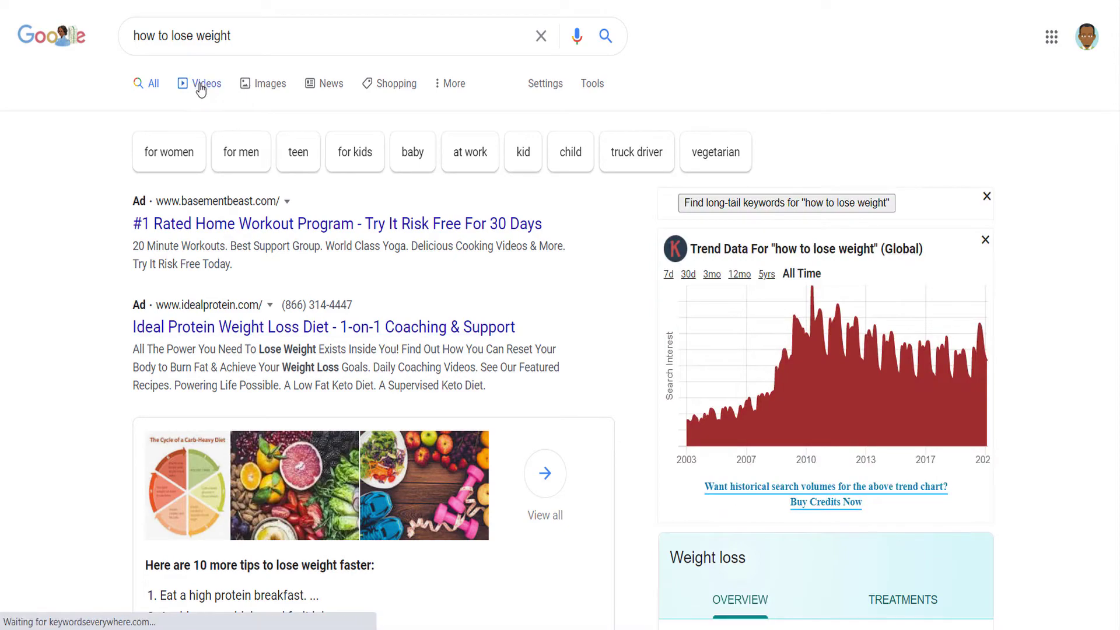
{"action": "scroll", "coordinate": [255, 186], "scroll_direction": "down", "scroll_amount": 8}
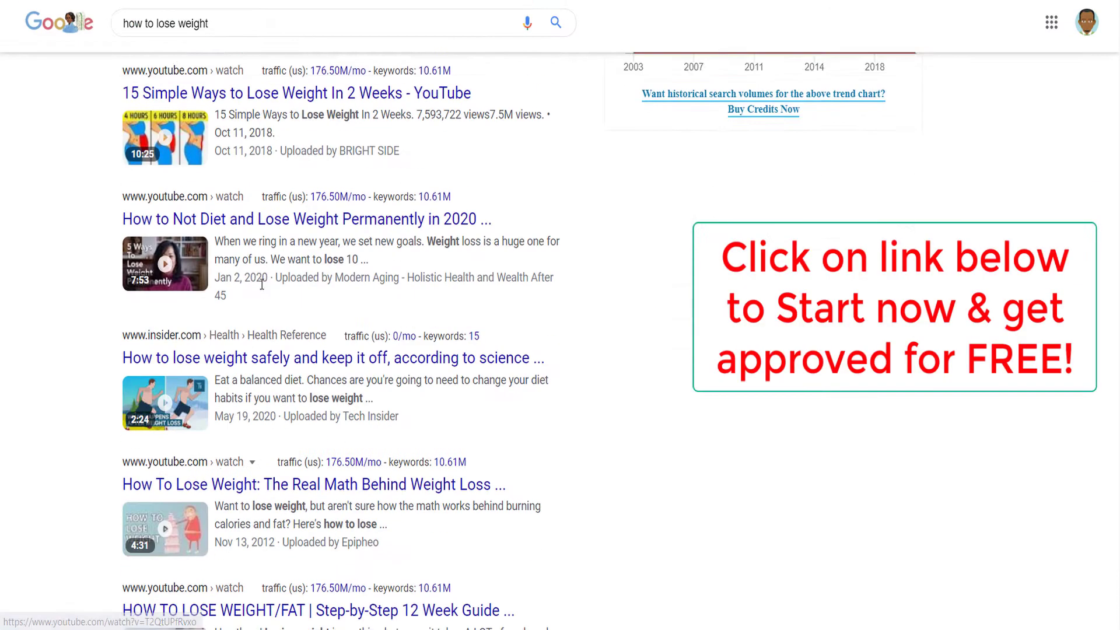
{"action": "scroll", "coordinate": [254, 185], "scroll_direction": "down", "scroll_amount": 7}
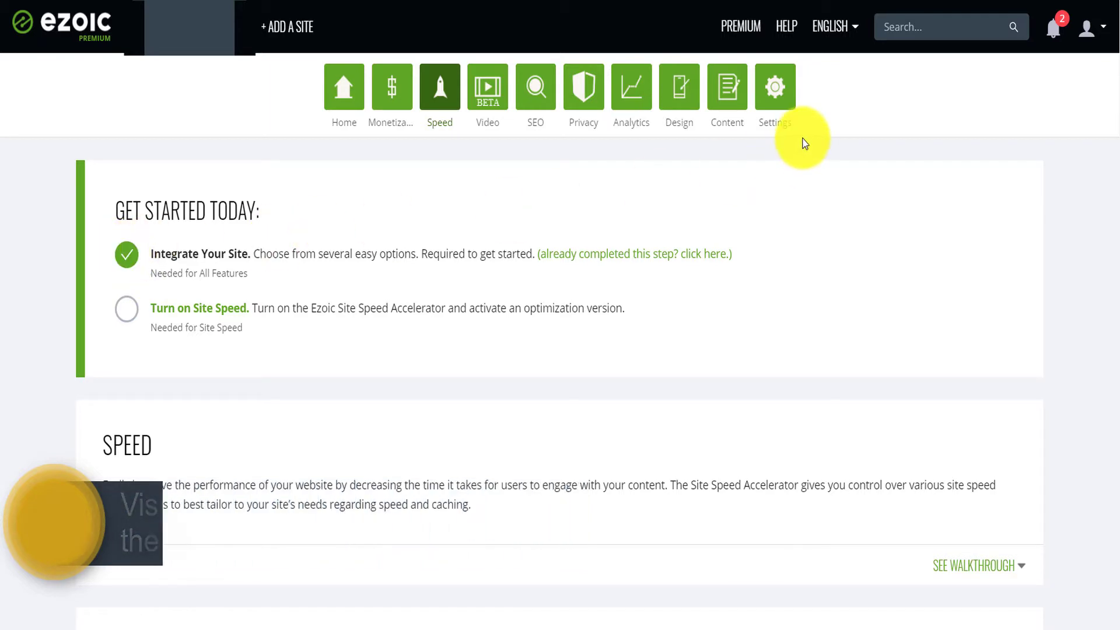
- Switch to Ezoic, open the site speed settings and examine the Caching section
{"action": "left_click", "coordinate": [205, 309]}
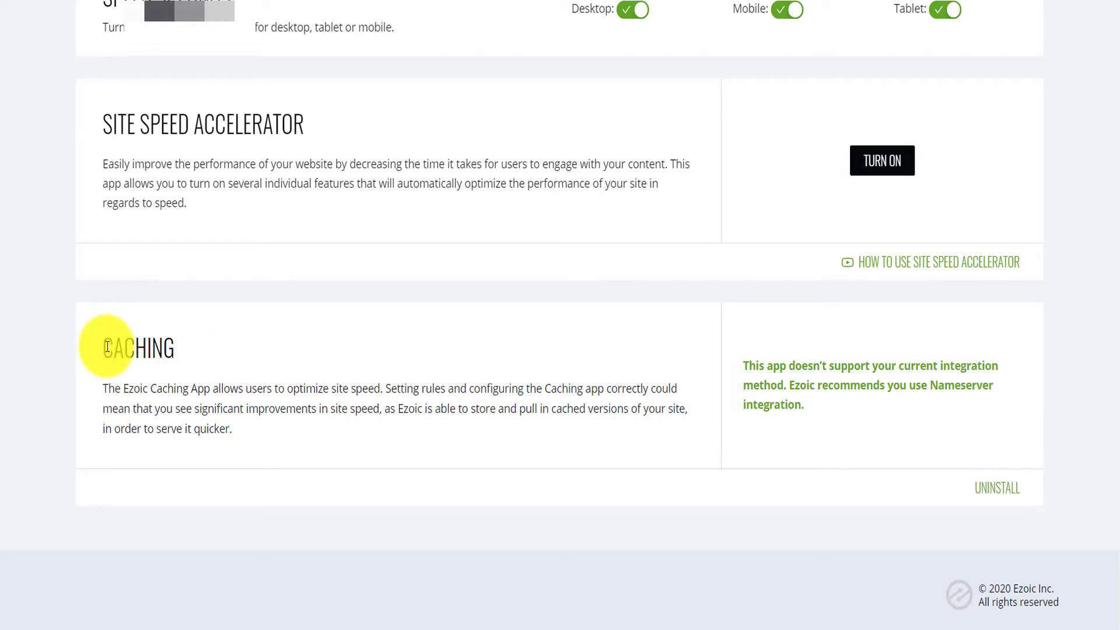
{"action": "double_click", "coordinate": [201, 345]}
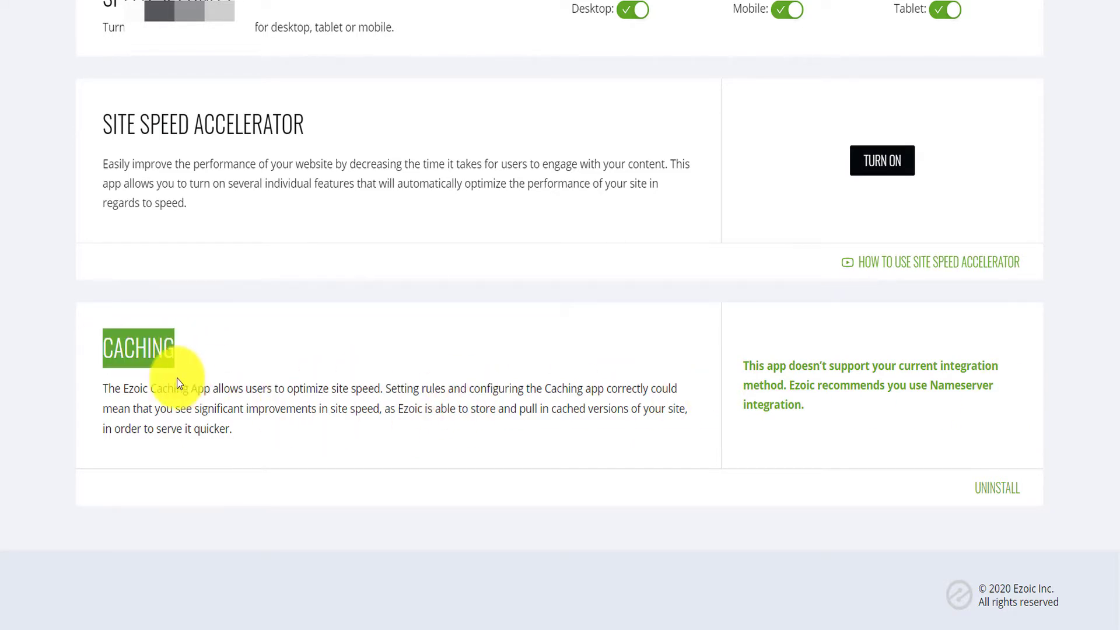
{"action": "left_click", "coordinate": [169, 363]}
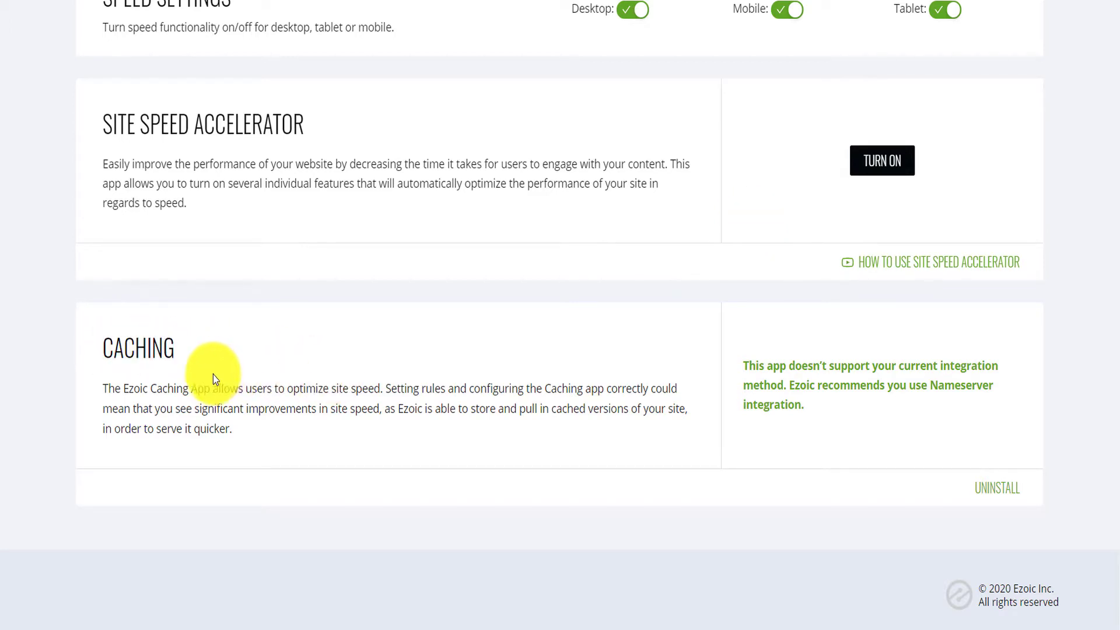
{"action": "double_click", "coordinate": [180, 352]}
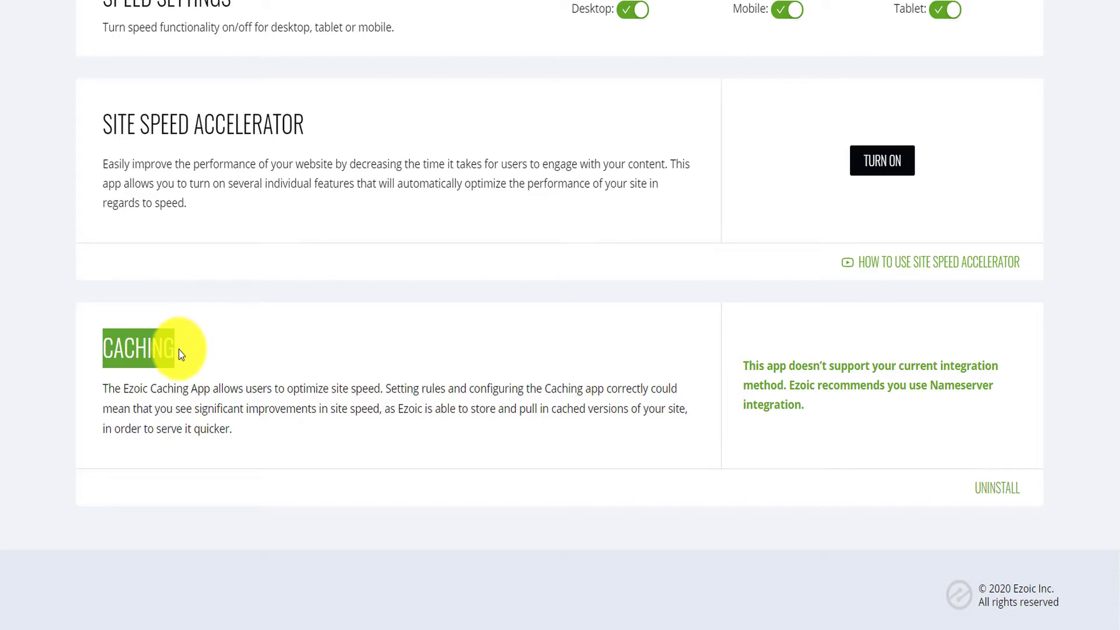
- Read the Site Speed Accelerator description and turn the feature on
{"action": "left_click", "coordinate": [107, 119]}
{"action": "left_click_drag", "start_coordinate": [107, 120], "coordinate": [321, 120]}
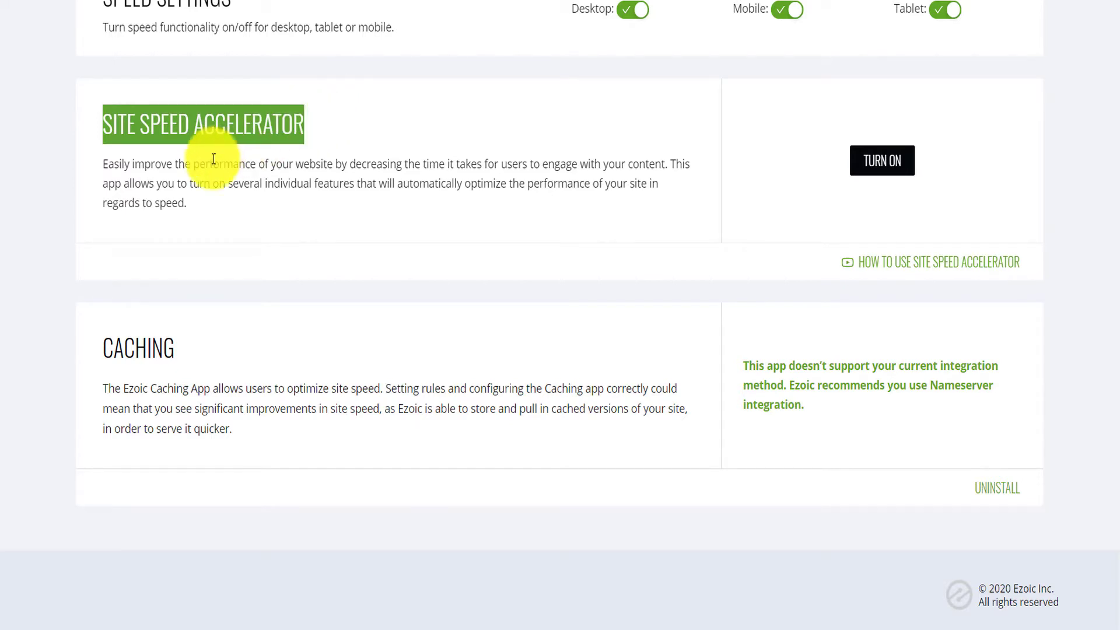
{"action": "left_click_drag", "start_coordinate": [108, 169], "coordinate": [661, 198]}
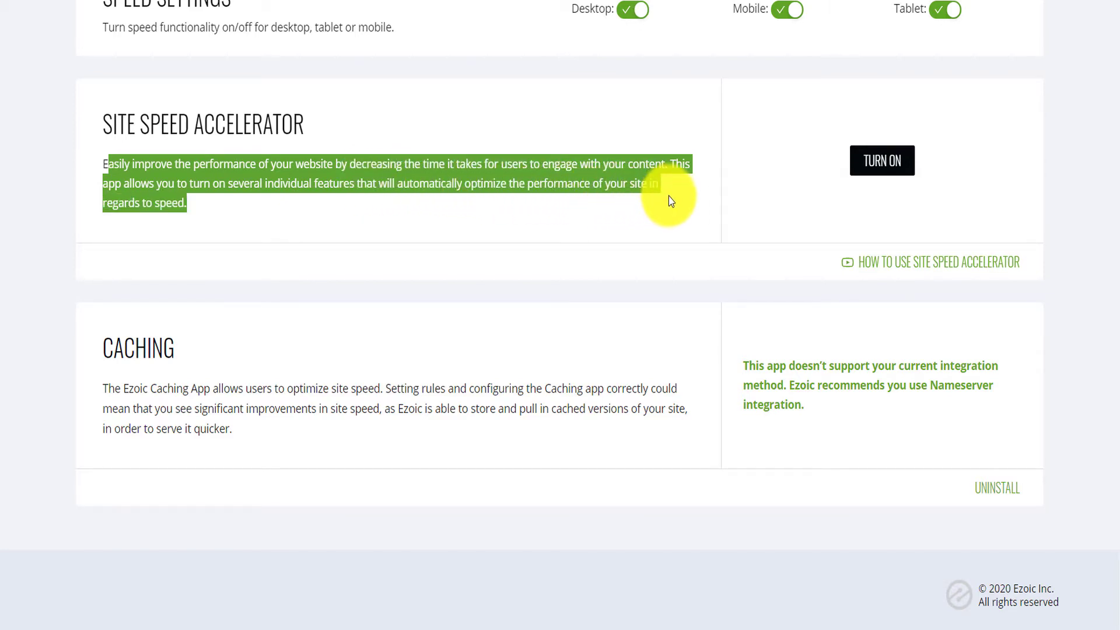
{"action": "left_click", "coordinate": [645, 218]}
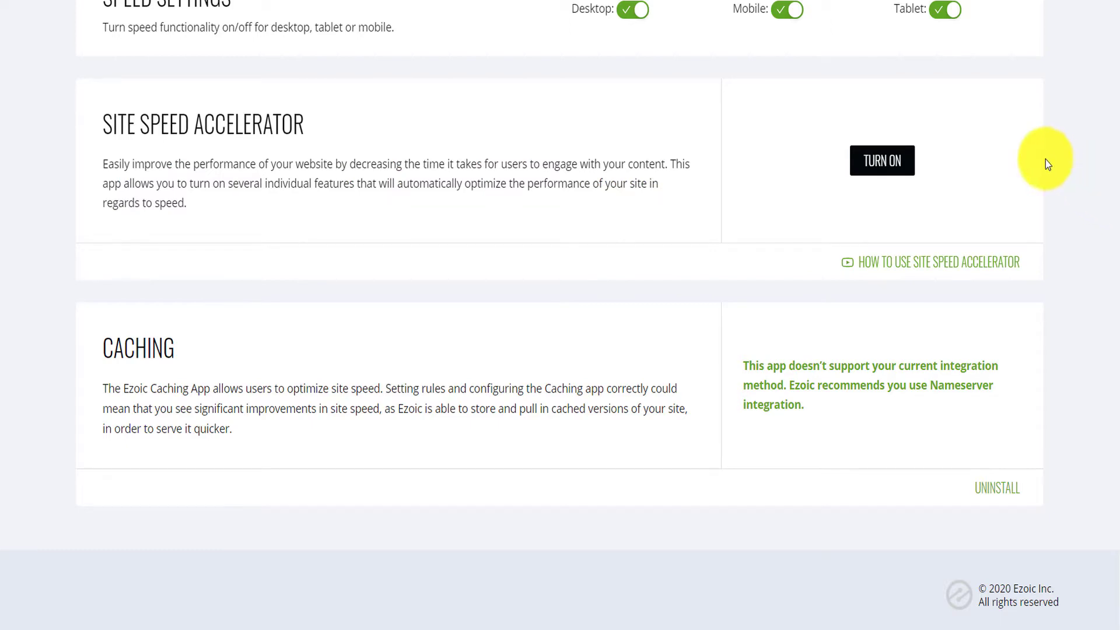
{"action": "left_click", "coordinate": [884, 161]}
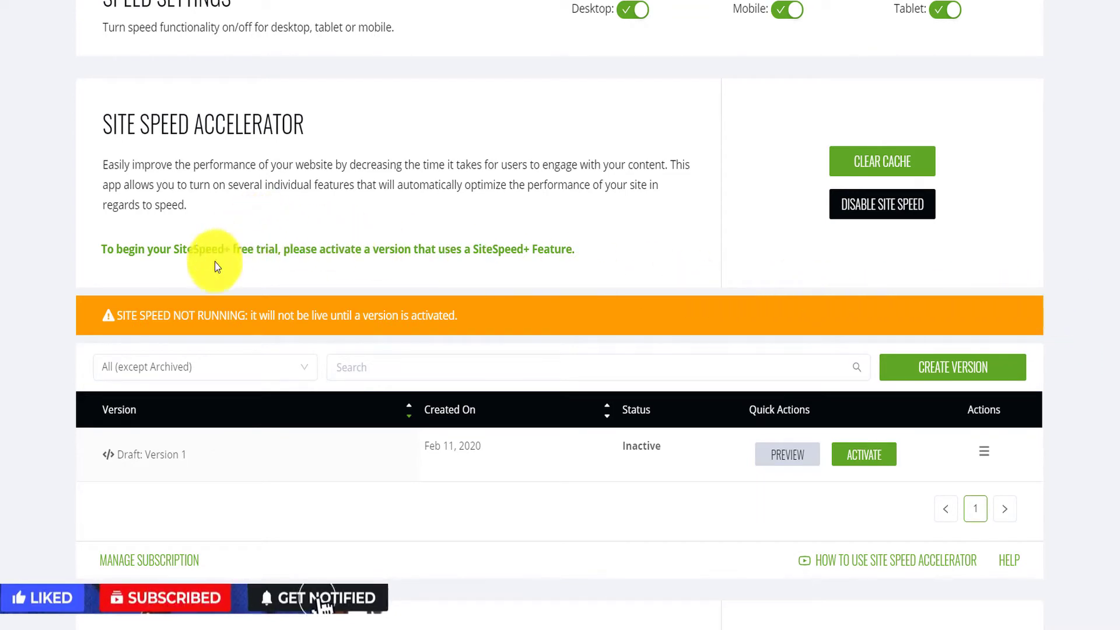
- Preview Draft: Version 1 and check the homepage and the "Best Guide on How to Trim a Beard" article
{"action": "mouse_move", "coordinate": [200, 318]}
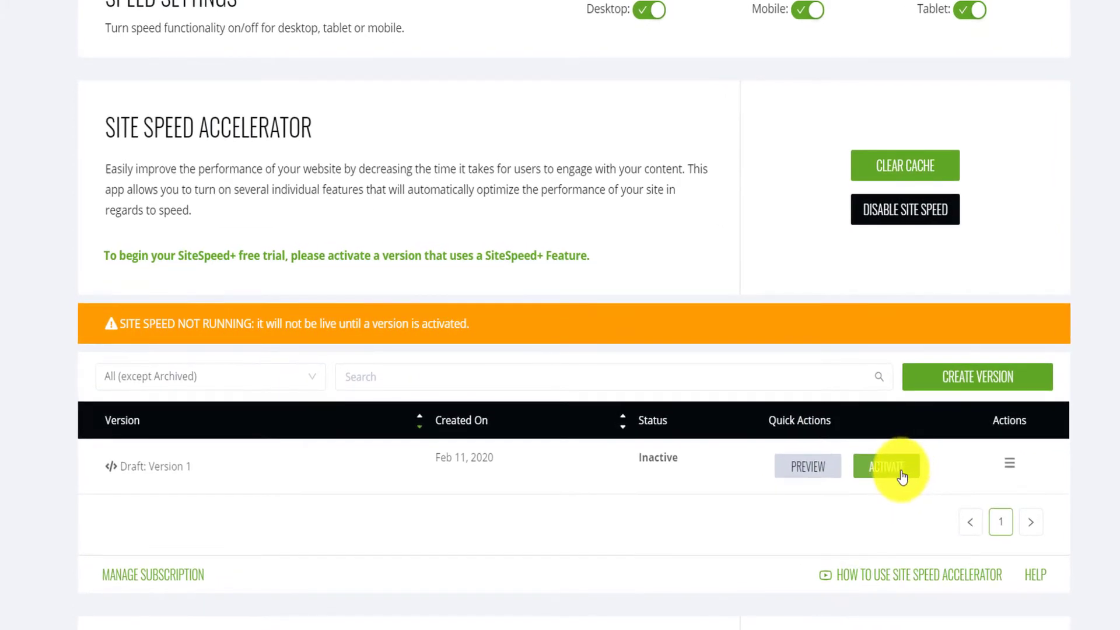
{"action": "left_click", "coordinate": [802, 477]}
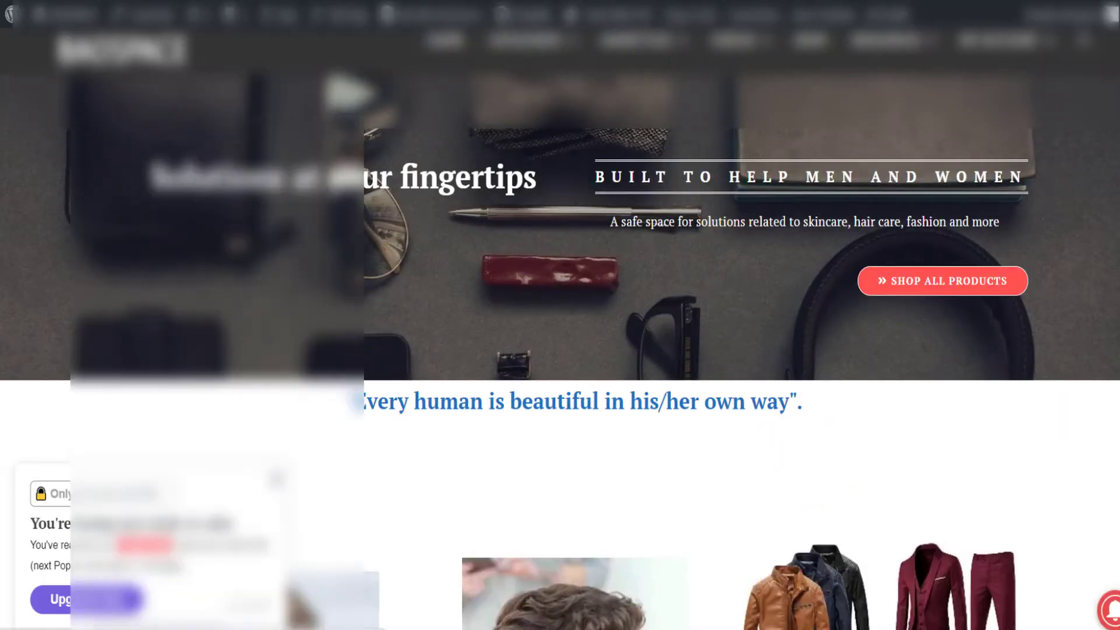
{"action": "scroll", "coordinate": [560, 350], "scroll_direction": "down", "scroll_amount": 8}
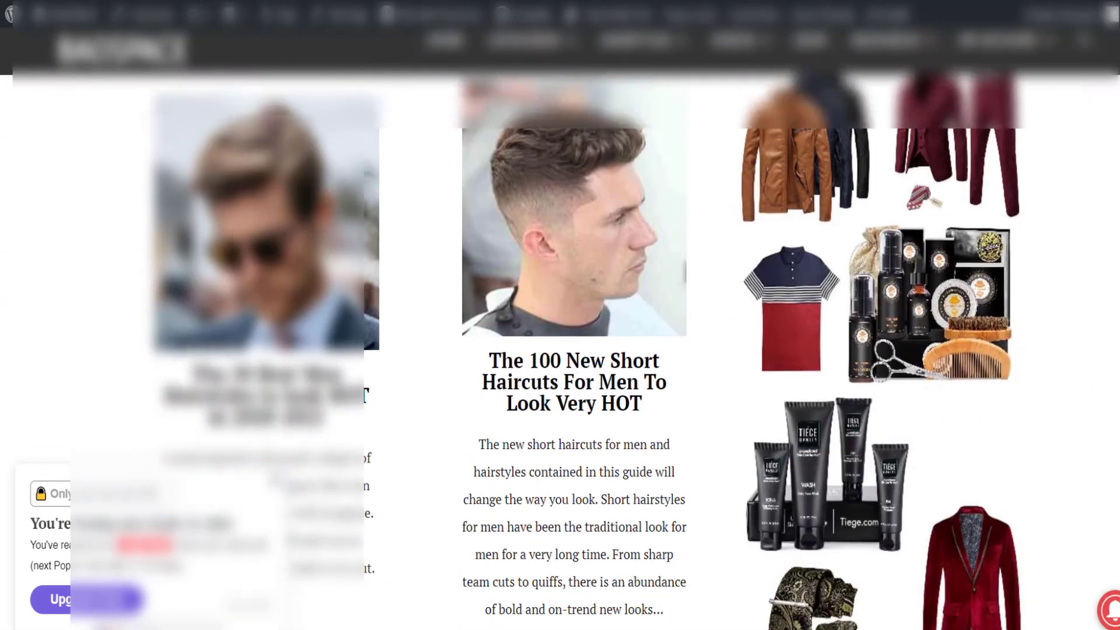
{"action": "scroll", "coordinate": [559, 349], "scroll_direction": "down", "scroll_amount": 8}
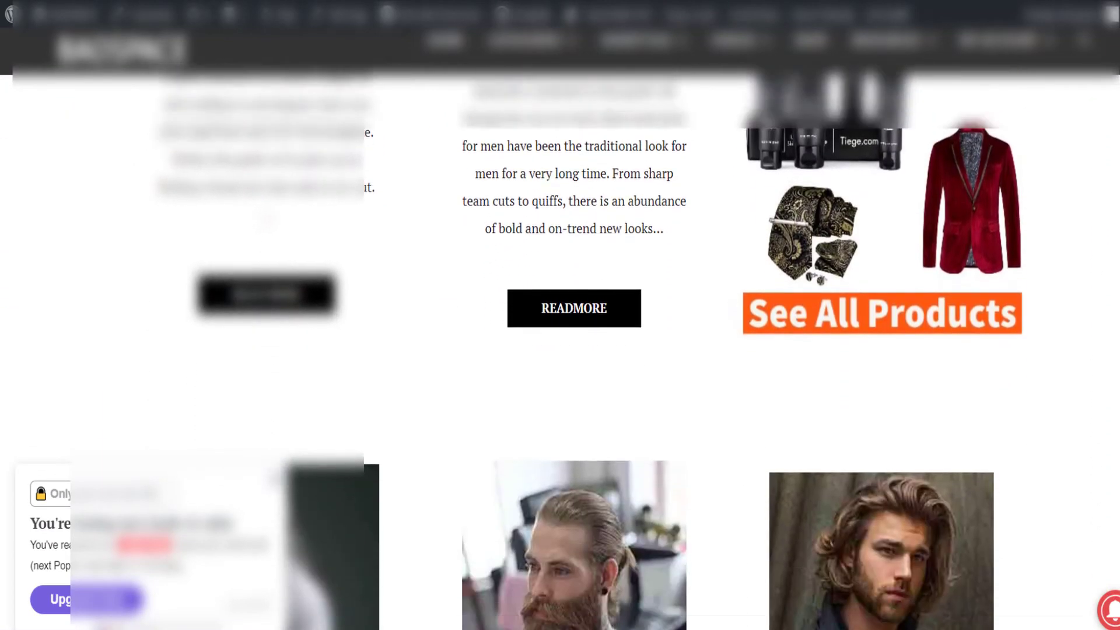
{"action": "scroll", "coordinate": [560, 350], "scroll_direction": "down", "scroll_amount": 10}
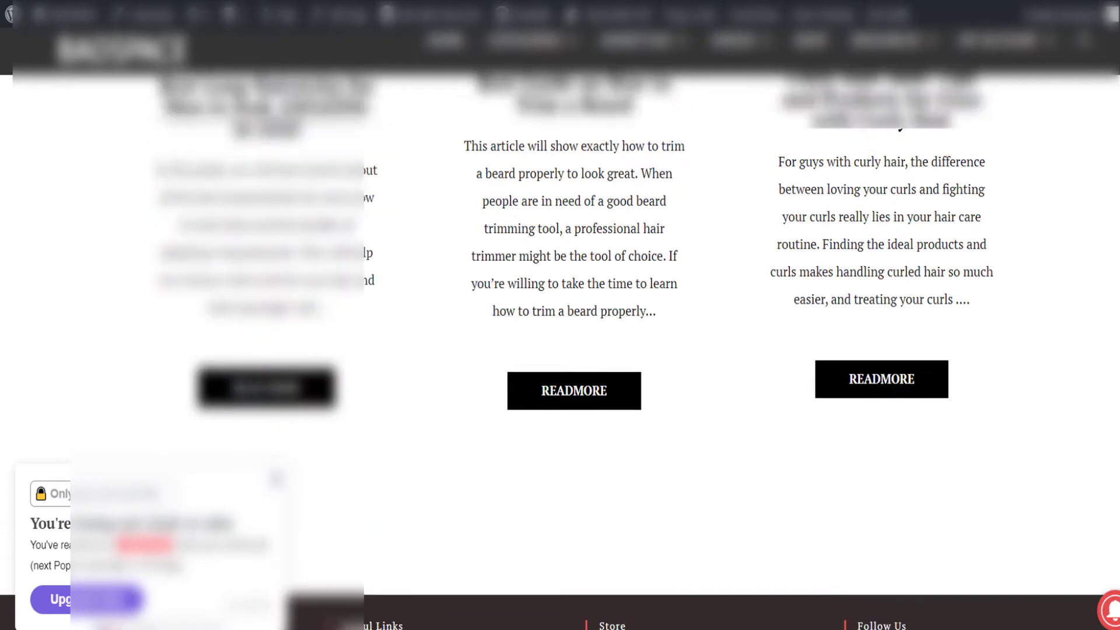
{"action": "scroll", "coordinate": [901, 463], "scroll_direction": "up", "scroll_amount": 12}
{"action": "scroll", "coordinate": [901, 463], "scroll_direction": "down", "scroll_amount": 5}
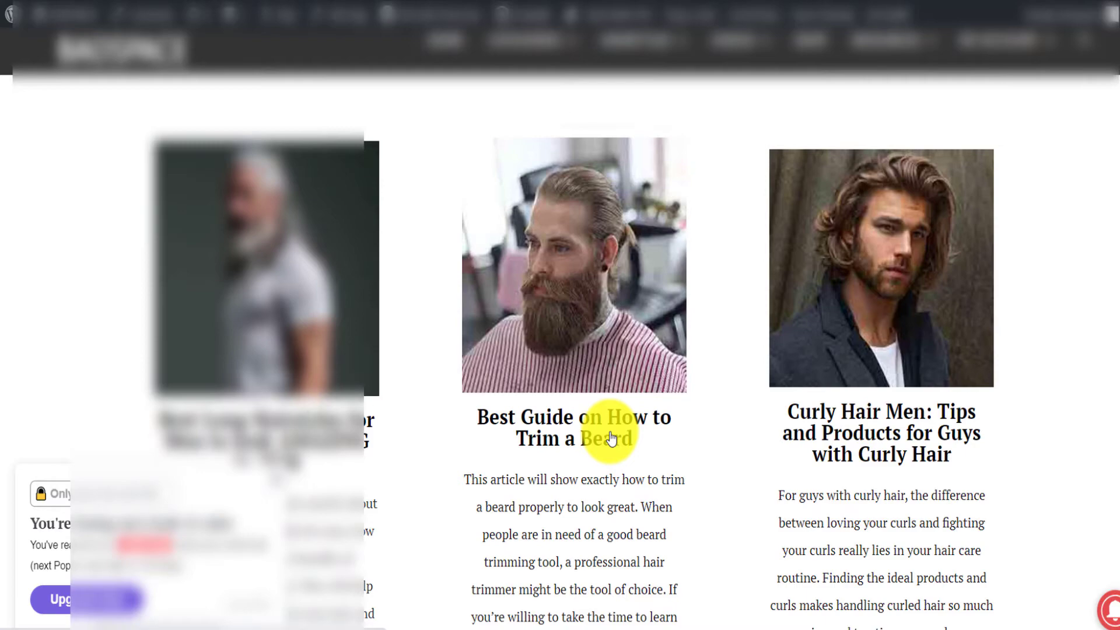
{"action": "left_click", "coordinate": [610, 437]}
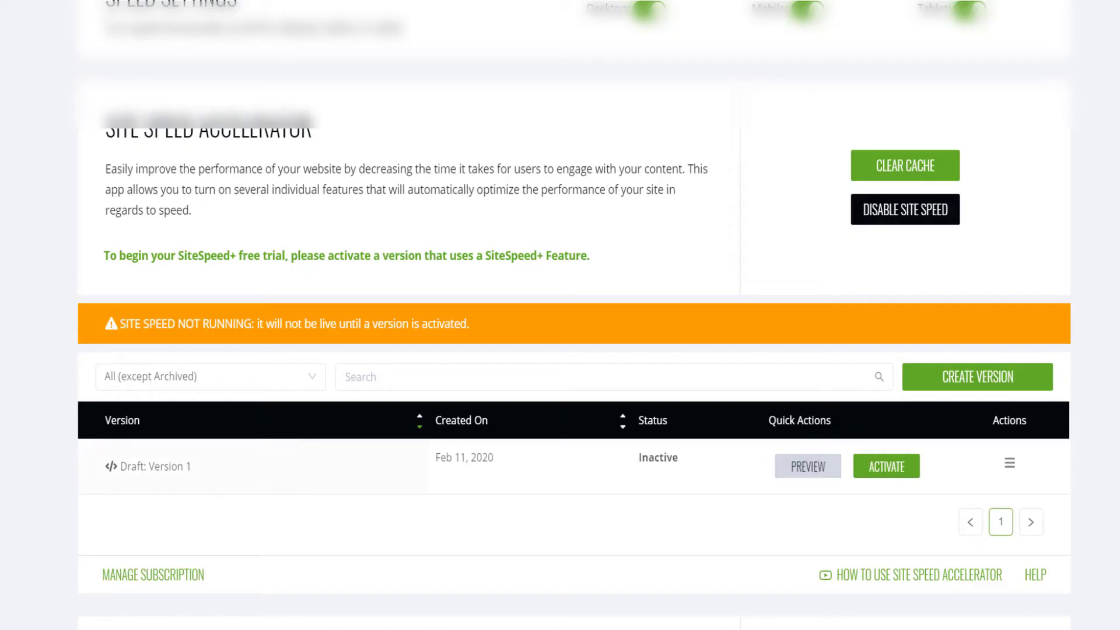
- Switch to the WordPress dashboard and open the UpdraftPlus Backup/Restore page to its backup options
{"action": "left_click", "coordinate": [895, 468]}
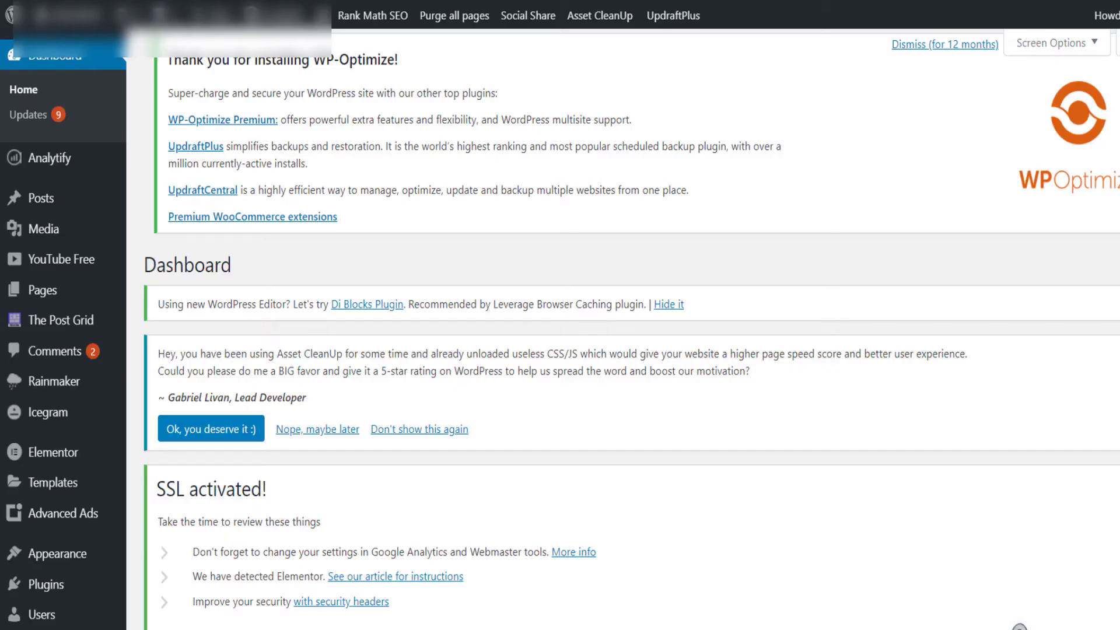
{"action": "mouse_move", "coordinate": [666, 17]}
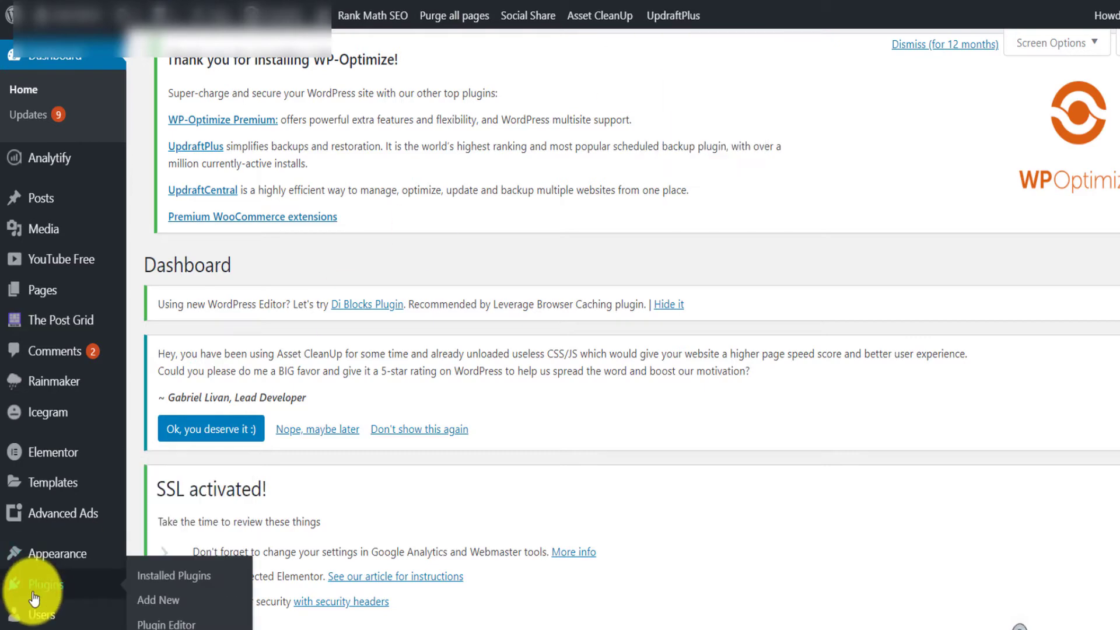
{"action": "left_click", "coordinate": [688, 20]}
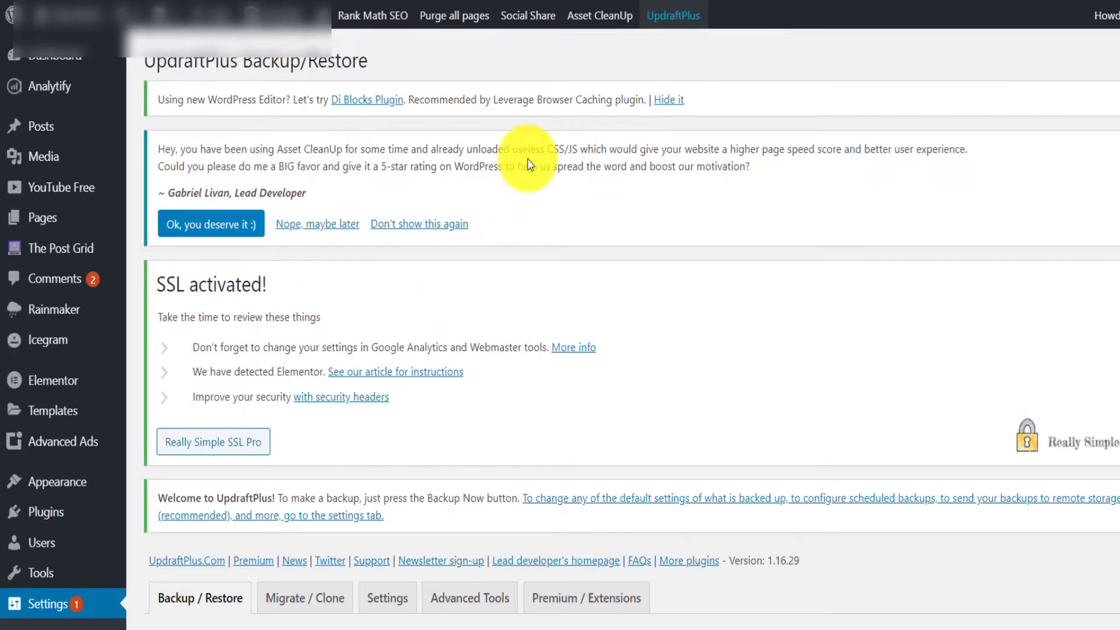
{"action": "scroll", "coordinate": [530, 368], "scroll_direction": "down", "scroll_amount": 4}
{"action": "scroll", "coordinate": [527, 374], "scroll_direction": "down", "scroll_amount": 5}
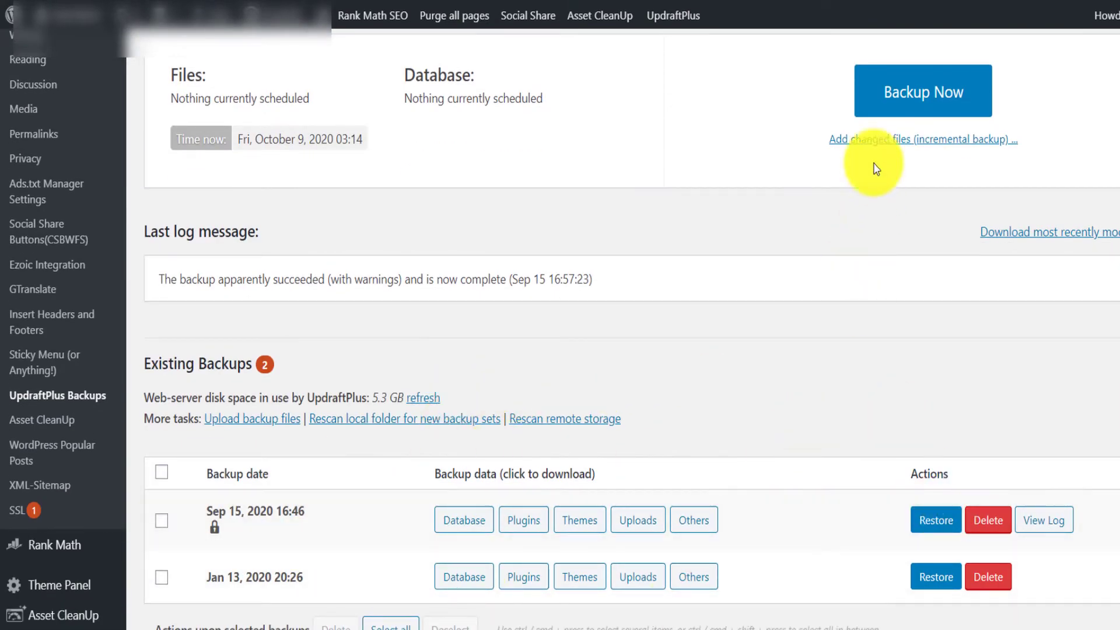
- Start a new UpdraftPlus backup including the database and files, allowing it to be deleted only manually
{"action": "left_click", "coordinate": [901, 93]}
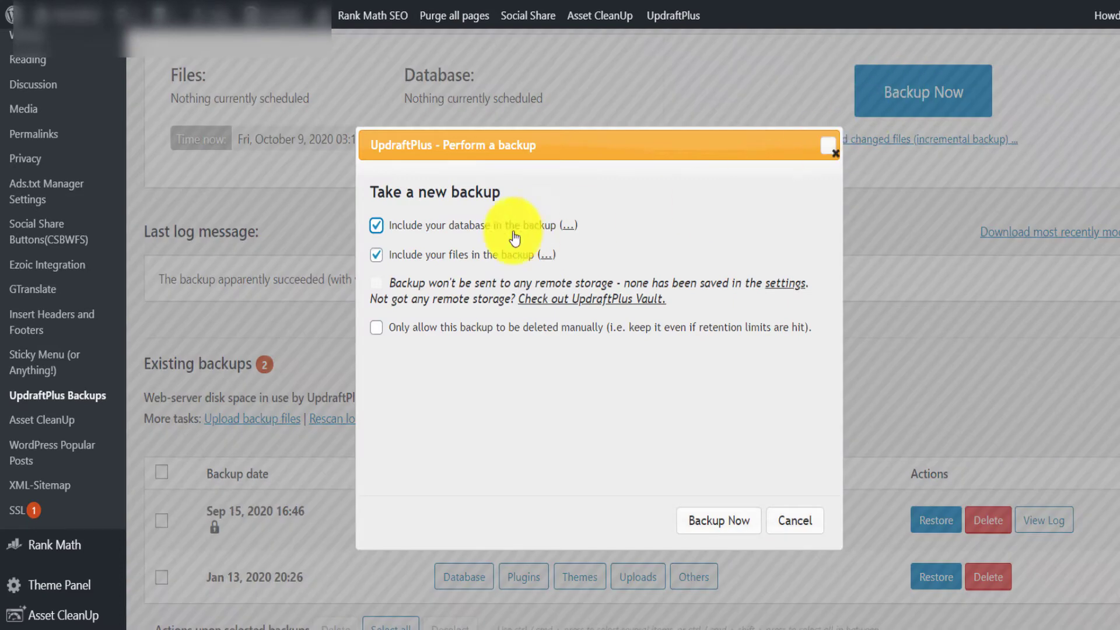
{"action": "left_click", "coordinate": [376, 327]}
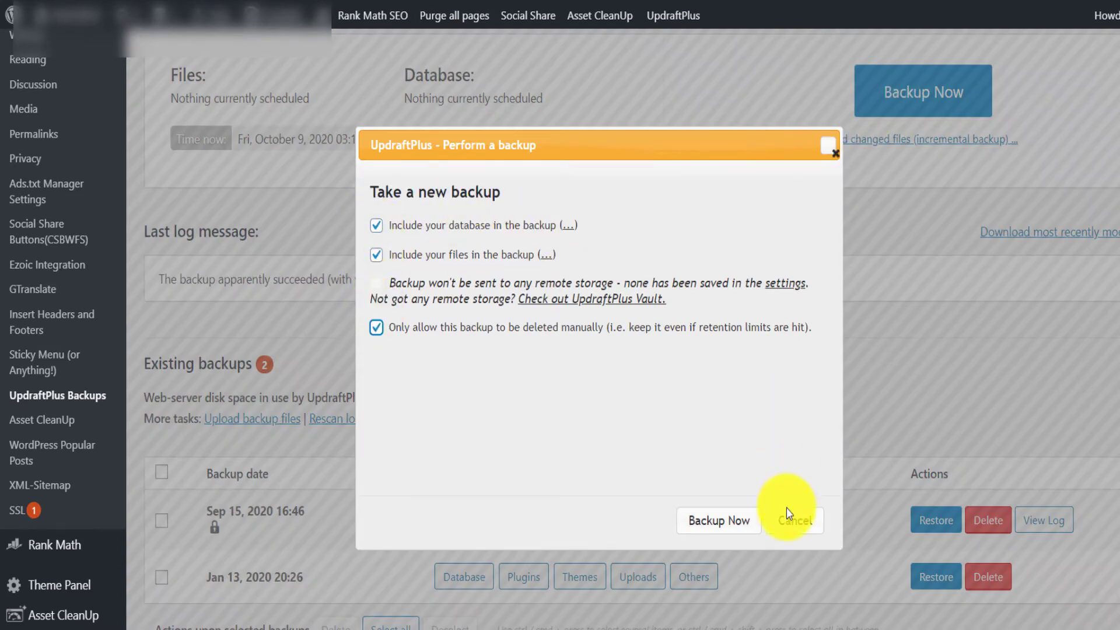
{"action": "left_click", "coordinate": [739, 527]}
{"action": "scroll", "coordinate": [725, 525], "scroll_direction": "down", "scroll_amount": 1}
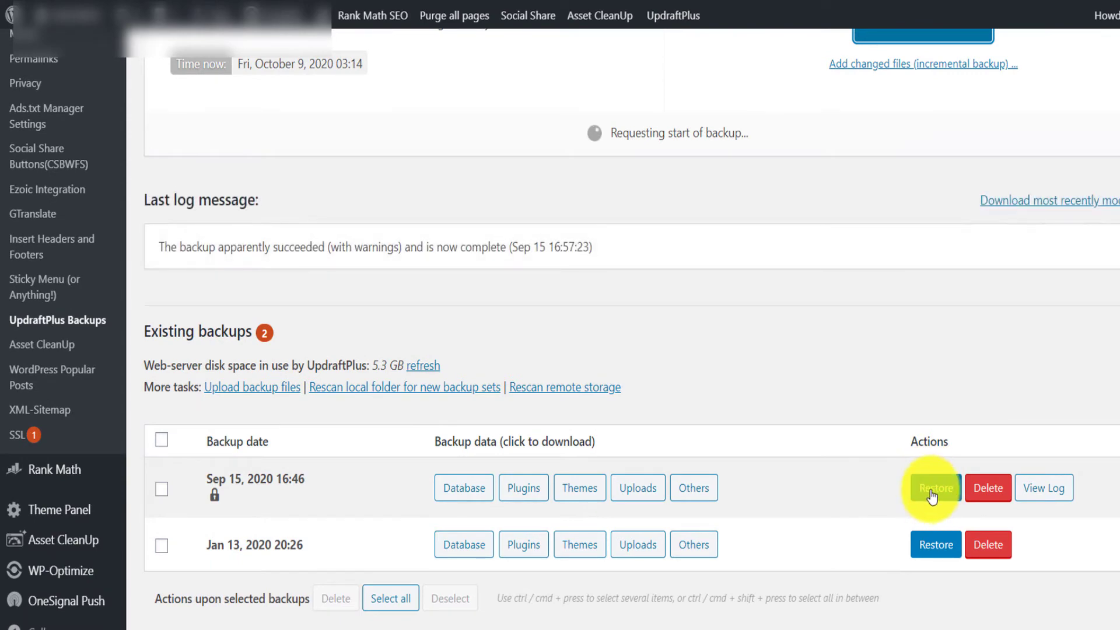
{"action": "scroll", "coordinate": [847, 343], "scroll_direction": "up", "scroll_amount": 3}
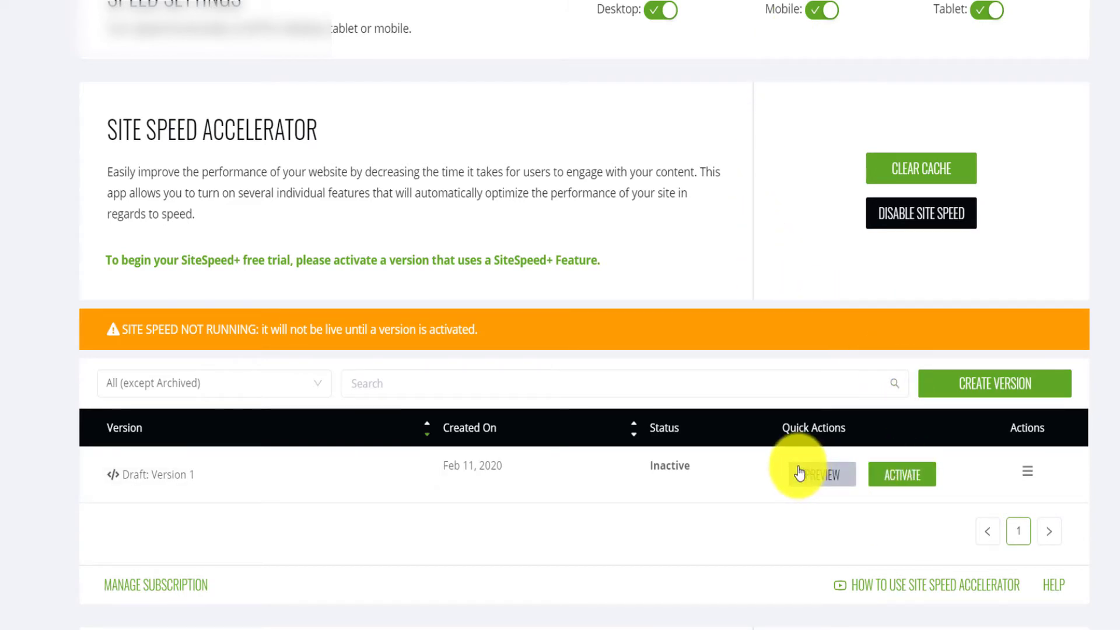
- Back in Ezoic, activate Draft: Version 1 and confirm starting the free 7 day Site Speed Accelerator trial
{"action": "left_click", "coordinate": [1028, 476]}
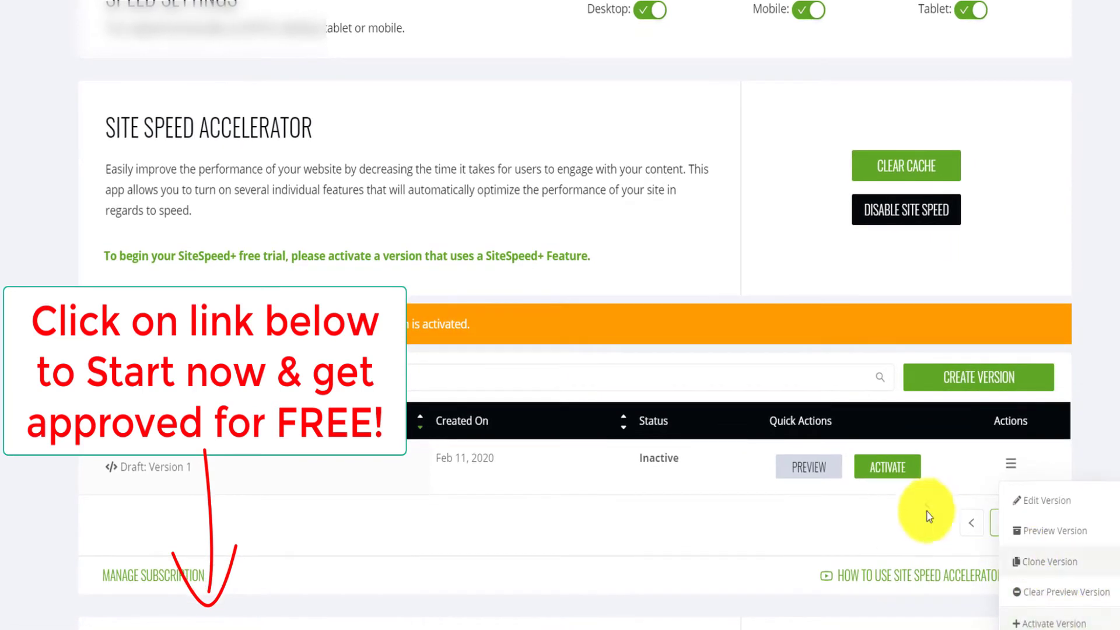
{"action": "left_click", "coordinate": [929, 516]}
{"action": "left_click", "coordinate": [893, 469]}
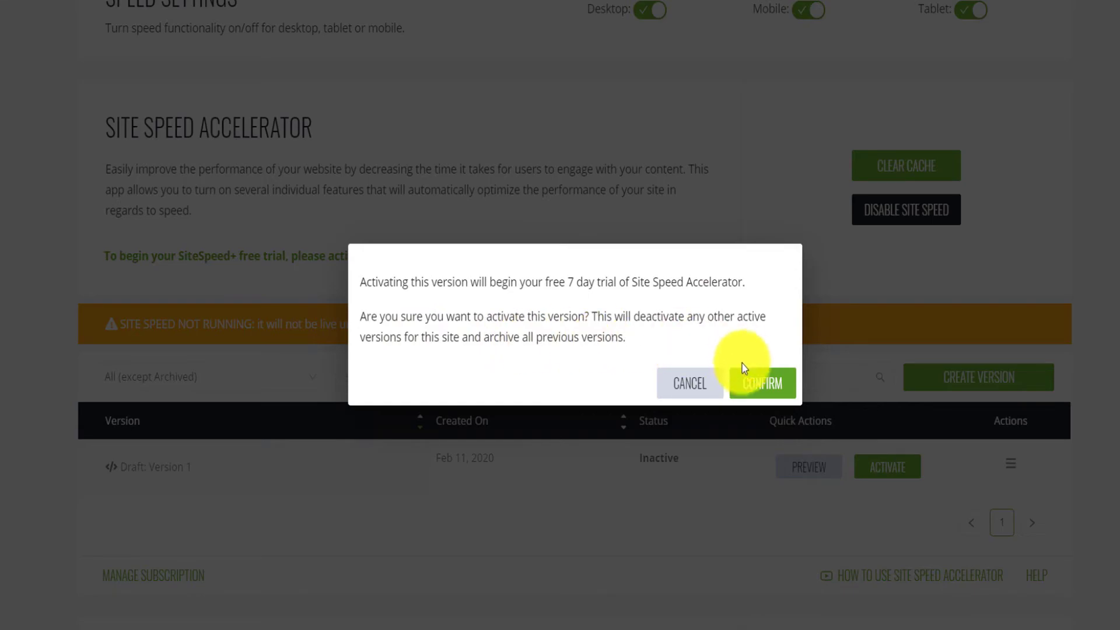
{"action": "left_click", "coordinate": [750, 376]}
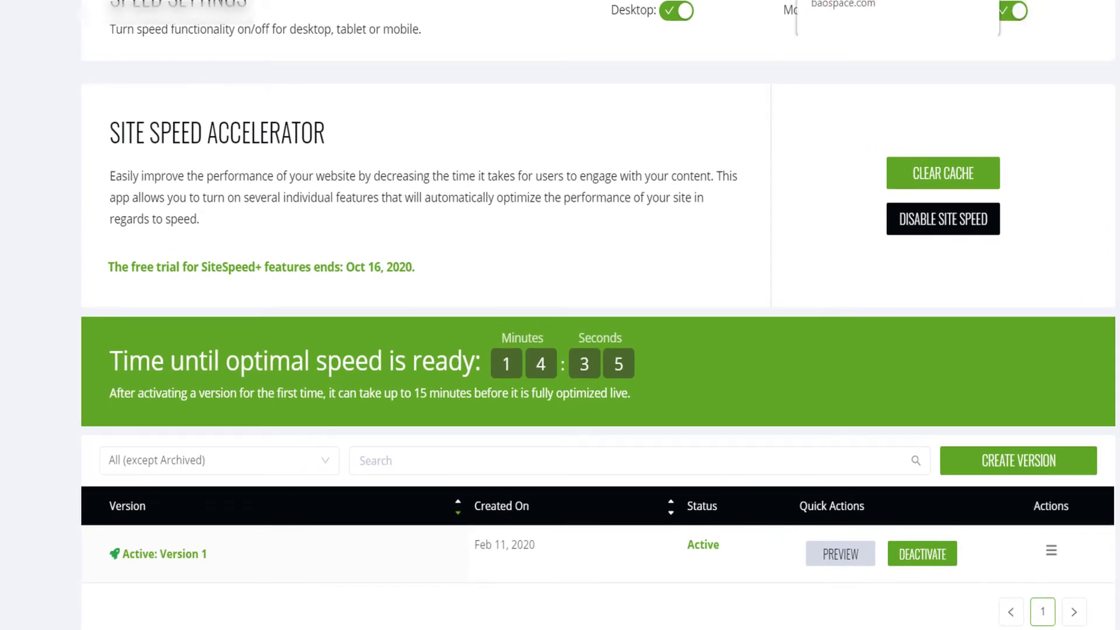
- Switch to the WordPress dashboard and purge the cache of all pages
{"action": "left_click", "coordinate": [274, 6]}
{"action": "scroll", "coordinate": [75, 155], "scroll_direction": "up", "scroll_amount": 8}
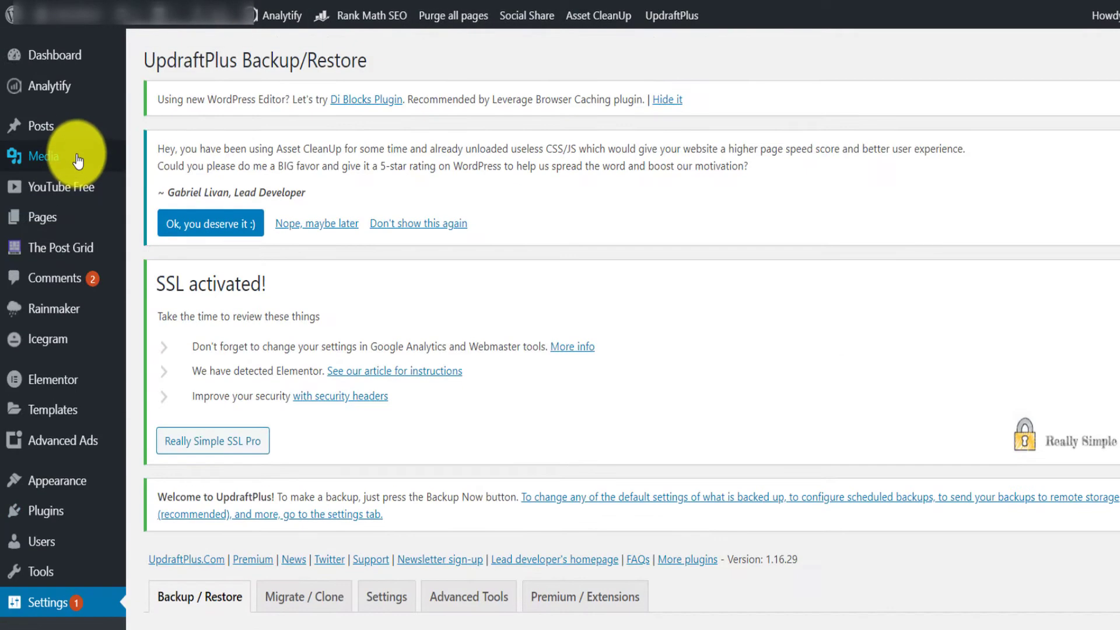
{"action": "scroll", "coordinate": [262, 70], "scroll_direction": "down", "scroll_amount": 2}
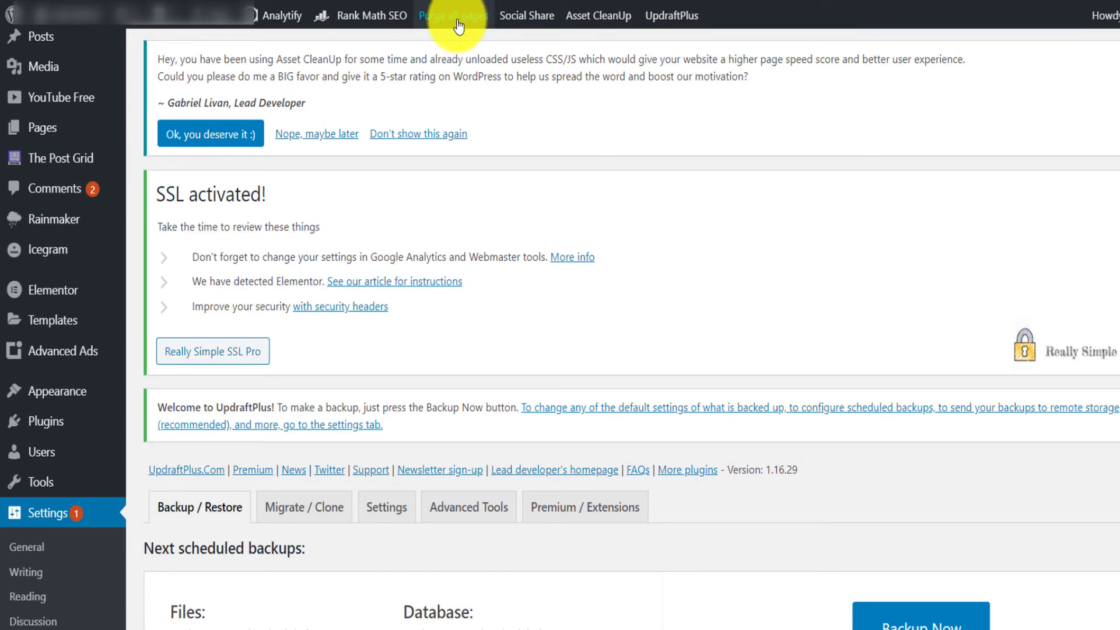
{"action": "left_click", "coordinate": [458, 15]}
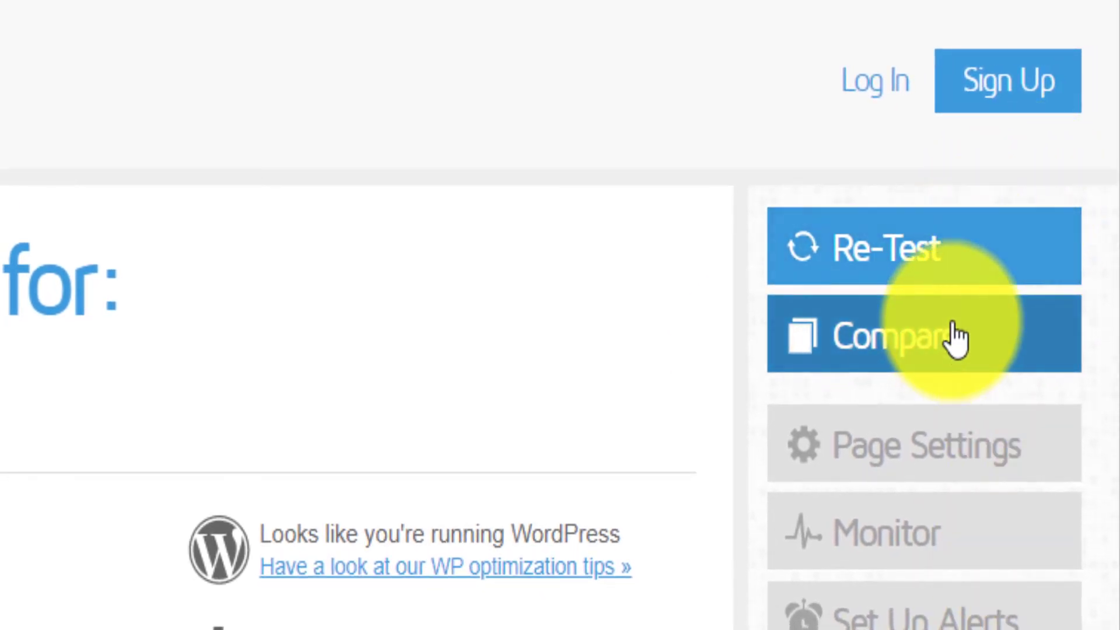
- Switch to GTmetrix, re-test the site, and expand the "Specify a cache validator" recommendation under PageSpeed
{"action": "left_click", "coordinate": [956, 271]}
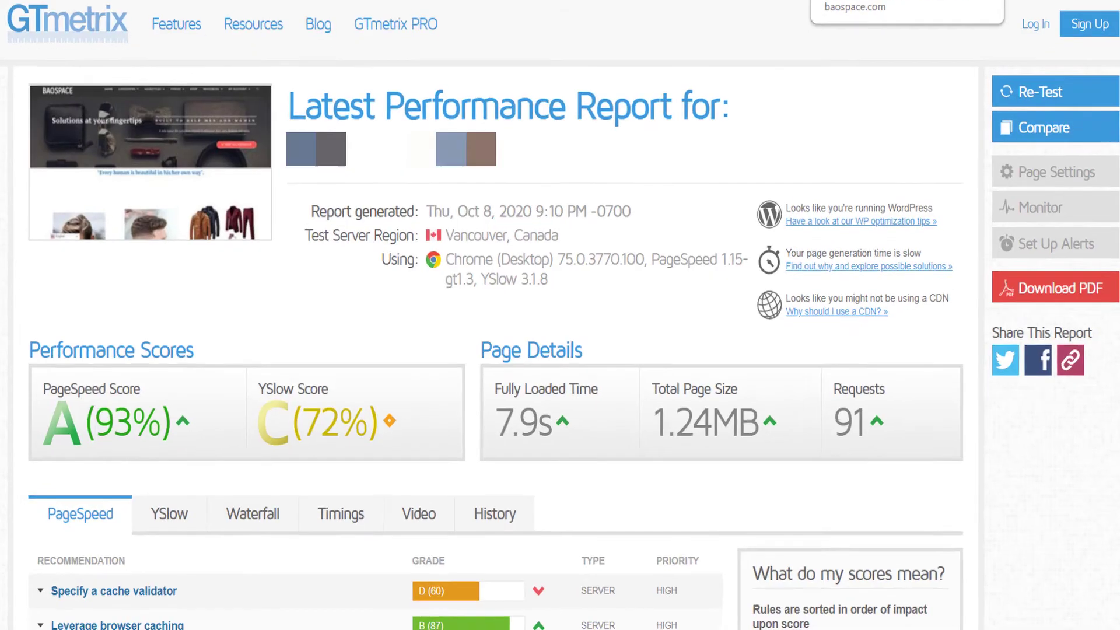
{"action": "scroll", "coordinate": [560, 315], "scroll_direction": "down", "scroll_amount": 5}
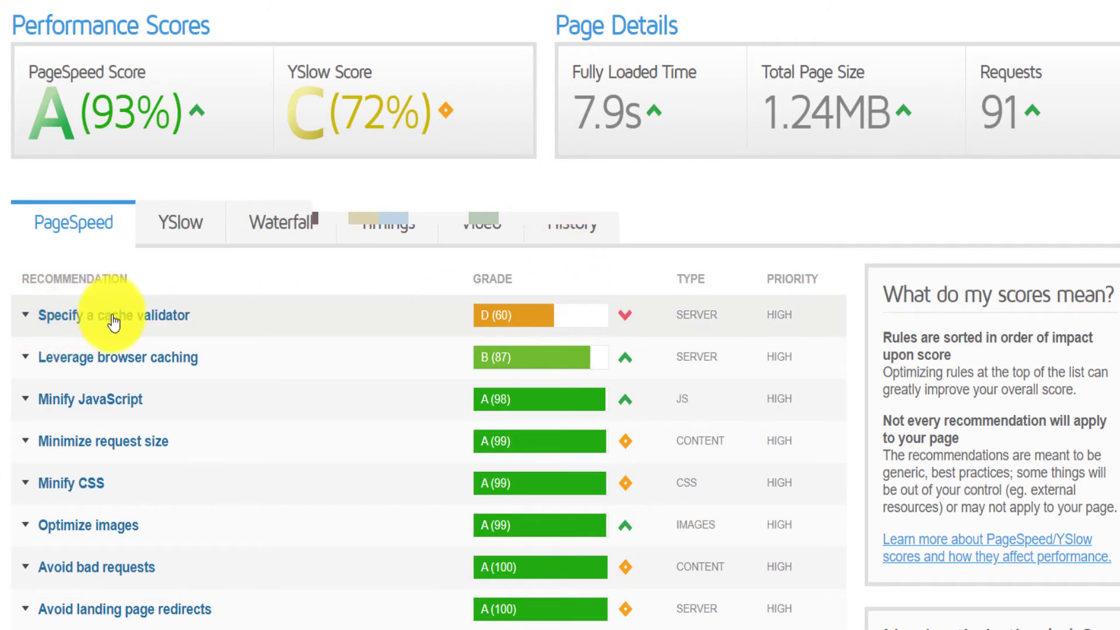
{"action": "left_click", "coordinate": [630, 321]}
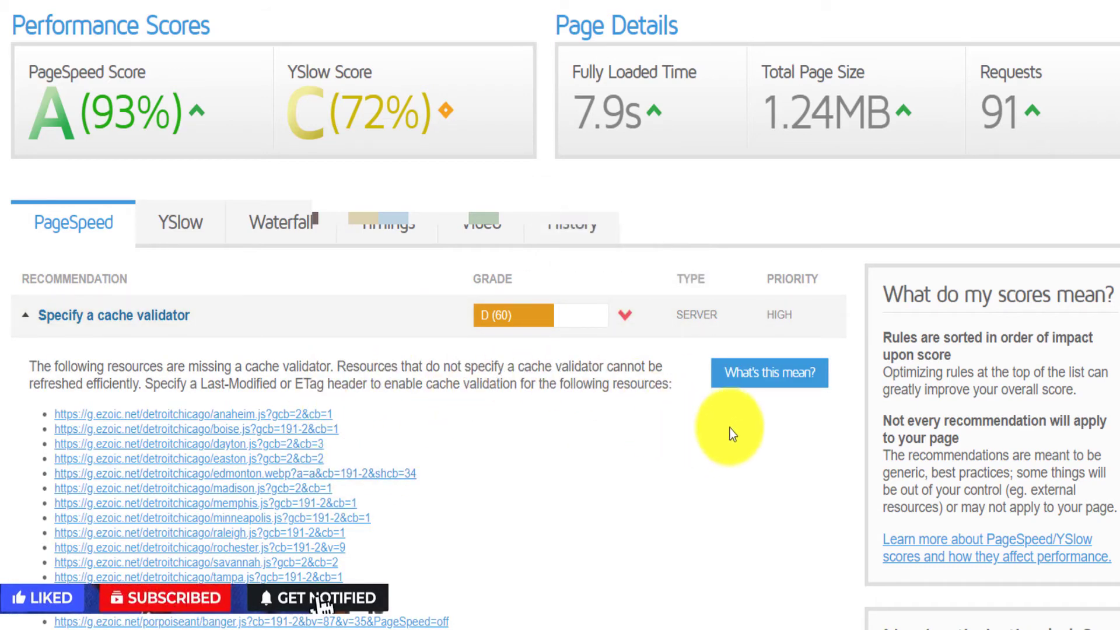
{"action": "scroll", "coordinate": [559, 315], "scroll_direction": "down", "scroll_amount": 2}
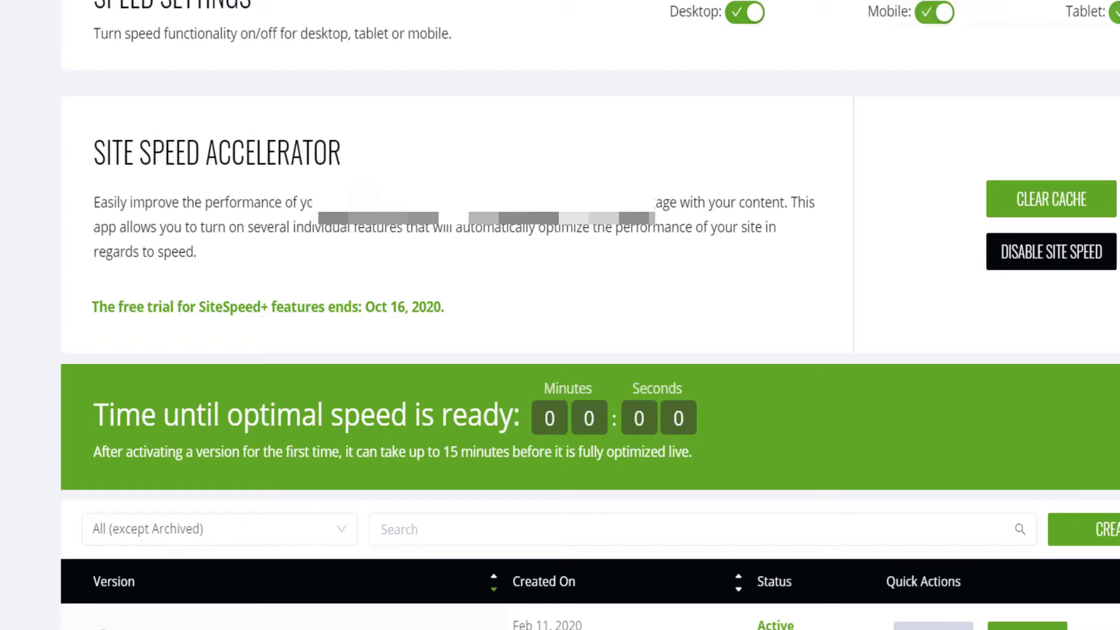
- Review Ezoic's Caching app description and compare it with the resources listed under GTmetrix's "Specify a cache validator" recommendation
{"action": "scroll", "coordinate": [559, 315], "scroll_direction": "down", "scroll_amount": 5}
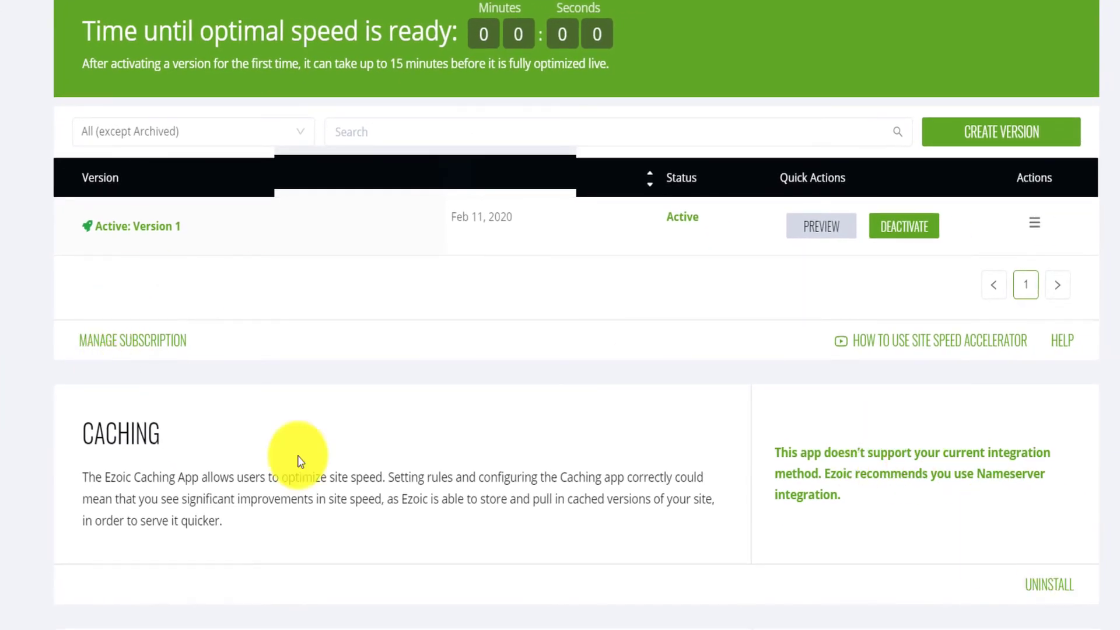
{"action": "left_click_drag", "start_coordinate": [76, 429], "coordinate": [443, 528]}
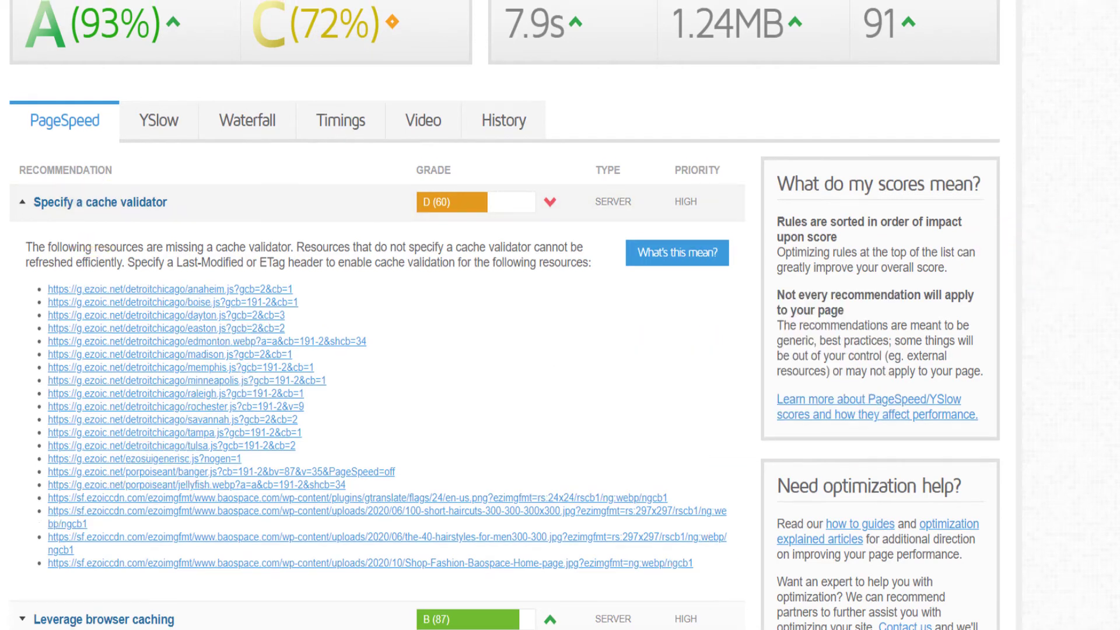
{"action": "scroll", "coordinate": [1094, 262], "scroll_direction": "up", "scroll_amount": 2}
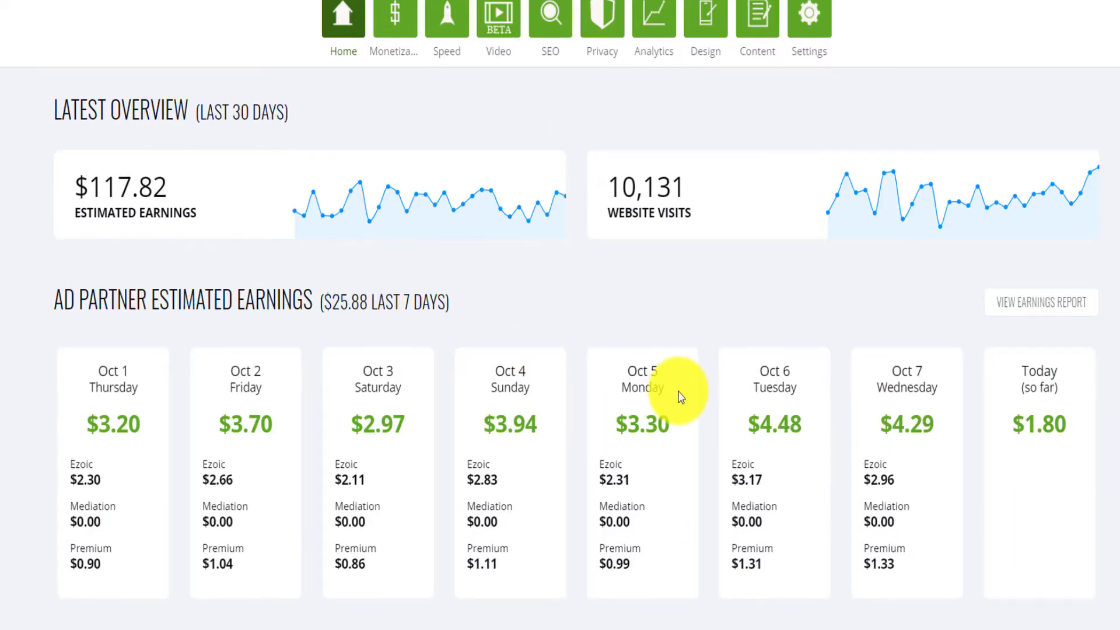
{"action": "scroll", "coordinate": [806, 534], "scroll_direction": "down", "scroll_amount": 6}
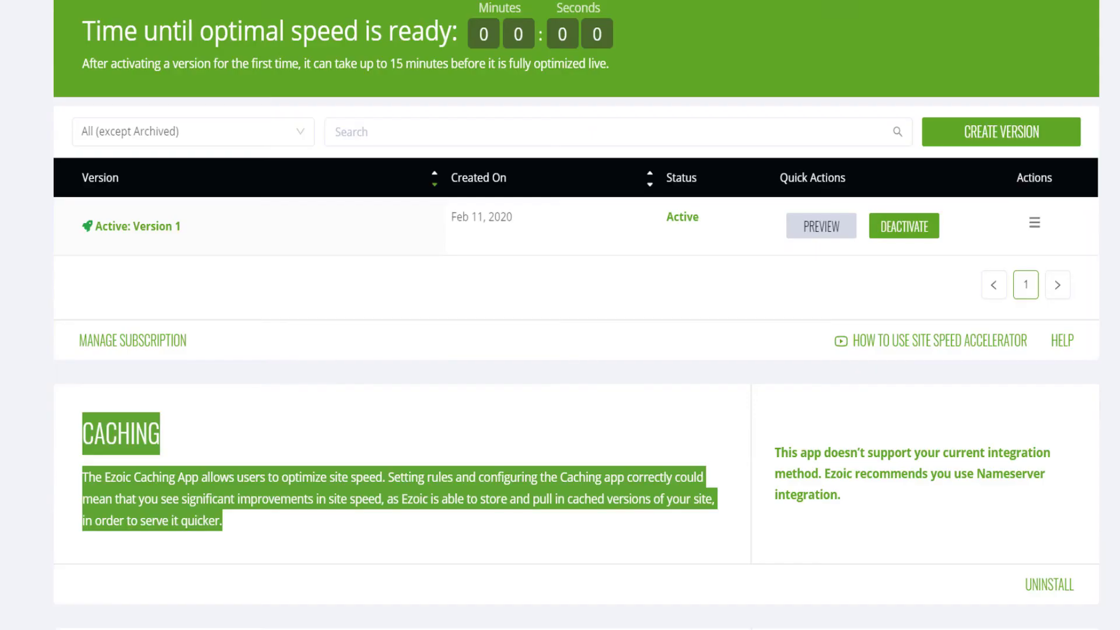
{"action": "scroll", "coordinate": [785, 247], "scroll_direction": "up", "scroll_amount": 10}
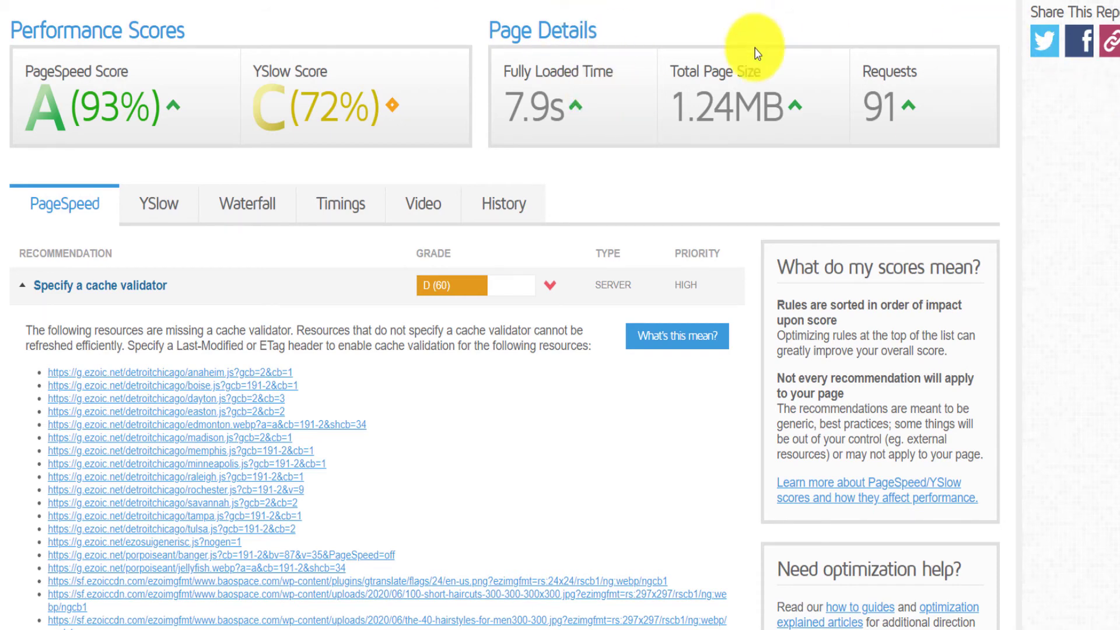
{"action": "scroll", "coordinate": [505, 315], "scroll_direction": "down", "scroll_amount": 8}
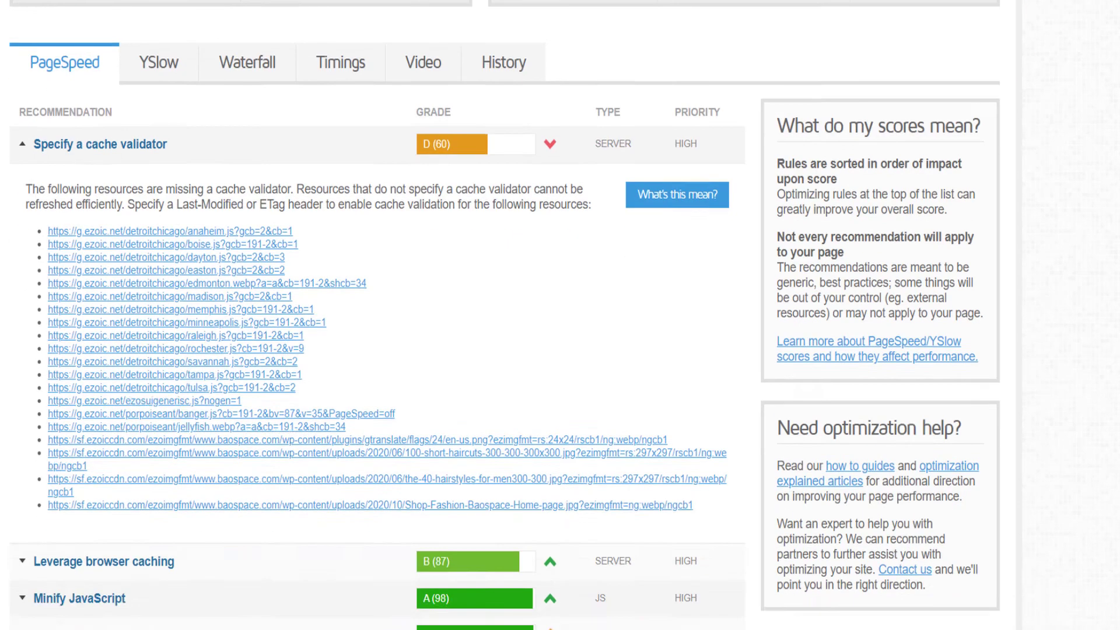
{"action": "scroll", "coordinate": [1098, 326], "scroll_direction": "down", "scroll_amount": 1}
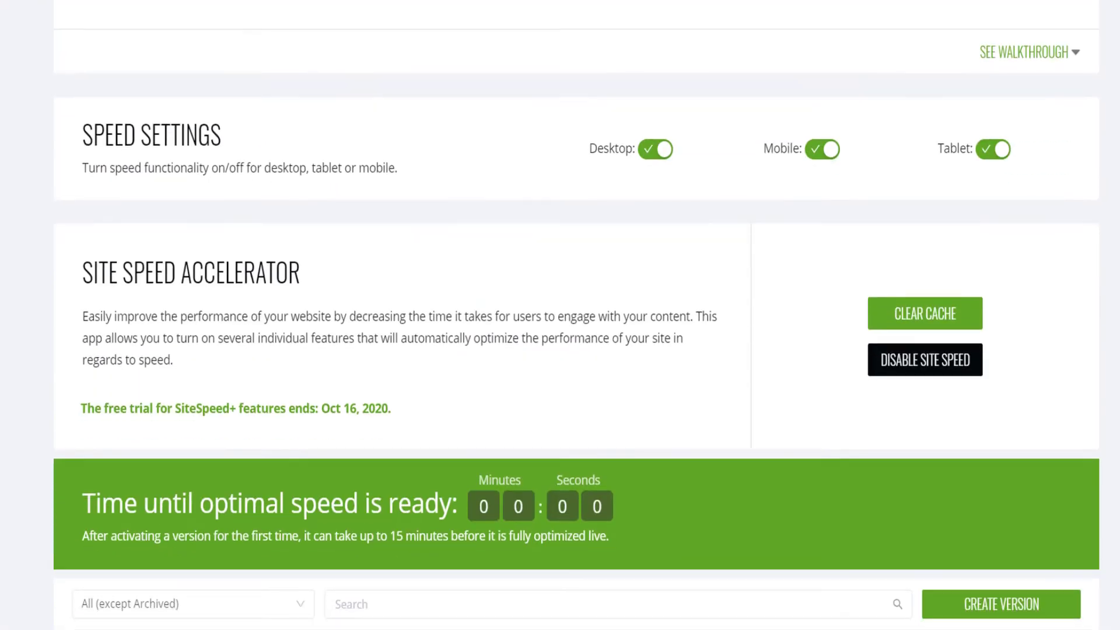
- Back in Ezoic's speed settings, examine the Site Speed Accelerator section, its SiteSpeed+ free trial end date and the version list
{"action": "scroll", "coordinate": [577, 315], "scroll_direction": "down", "scroll_amount": 2}
{"action": "scroll", "coordinate": [576, 315], "scroll_direction": "down", "scroll_amount": 1}
{"action": "scroll", "coordinate": [576, 315], "scroll_direction": "up", "scroll_amount": 1}
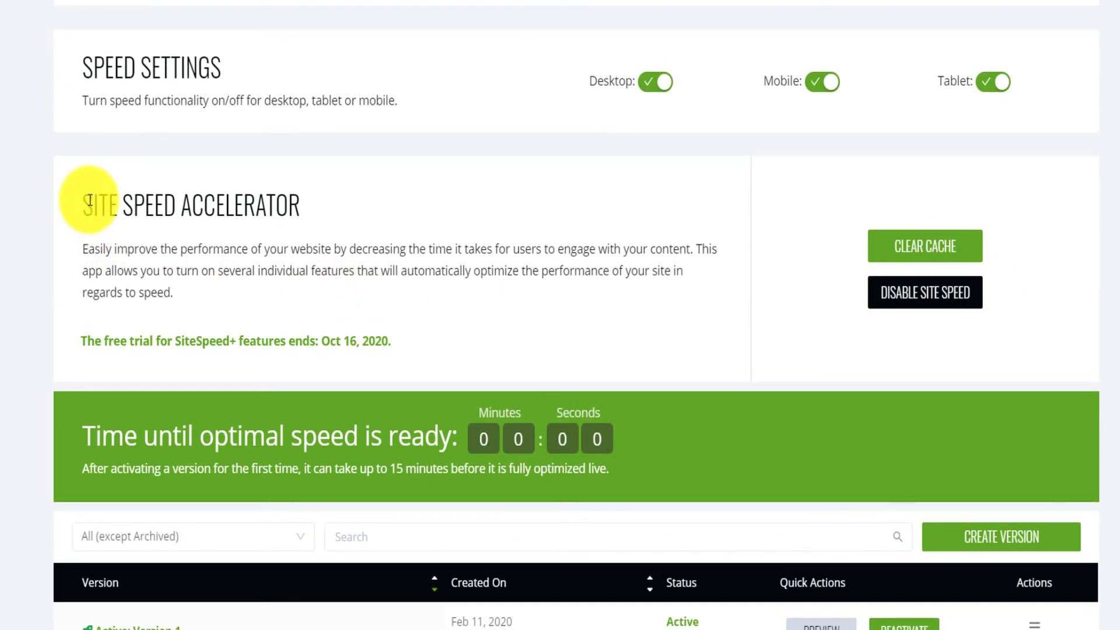
{"action": "left_click_drag", "start_coordinate": [87, 205], "coordinate": [337, 203]}
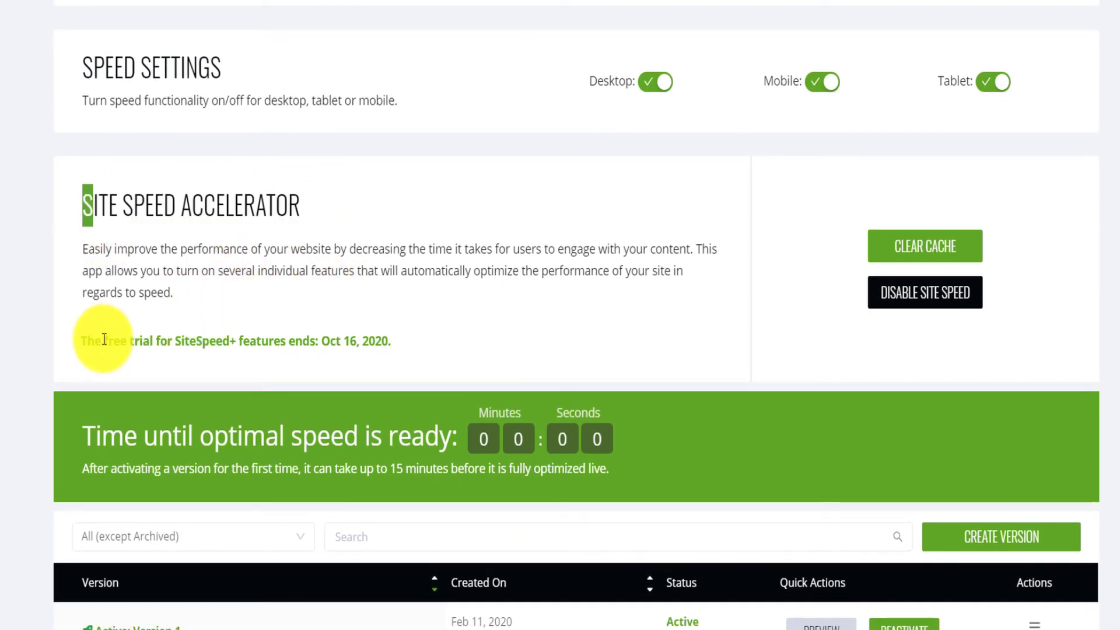
{"action": "left_click_drag", "start_coordinate": [103, 340], "coordinate": [394, 344]}
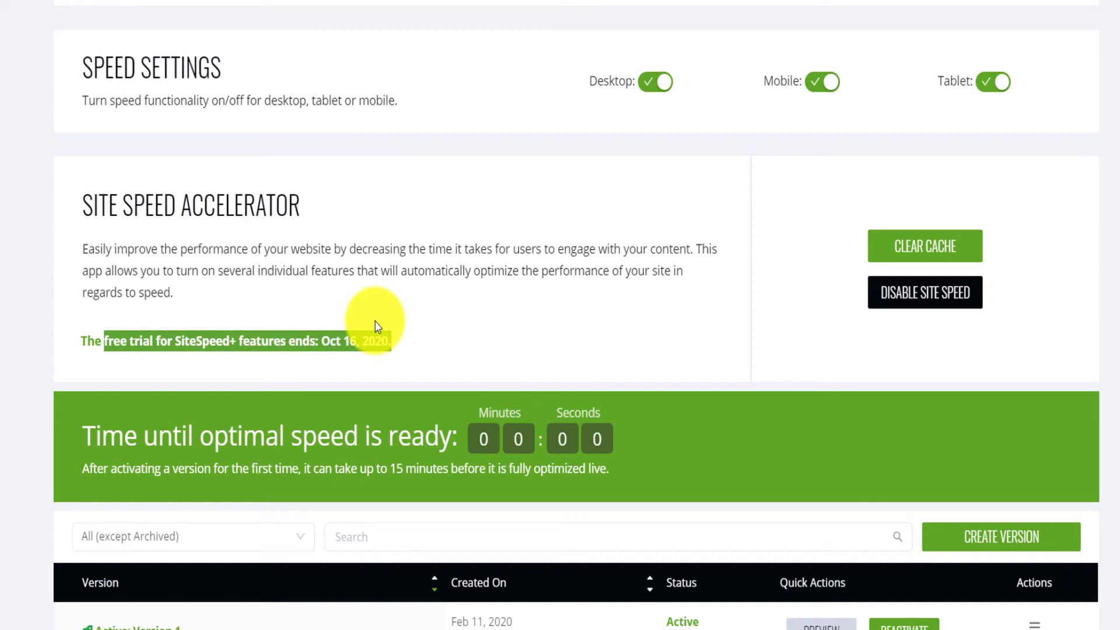
{"action": "left_click", "coordinate": [94, 340]}
{"action": "left_click_drag", "start_coordinate": [81, 341], "coordinate": [392, 355]}
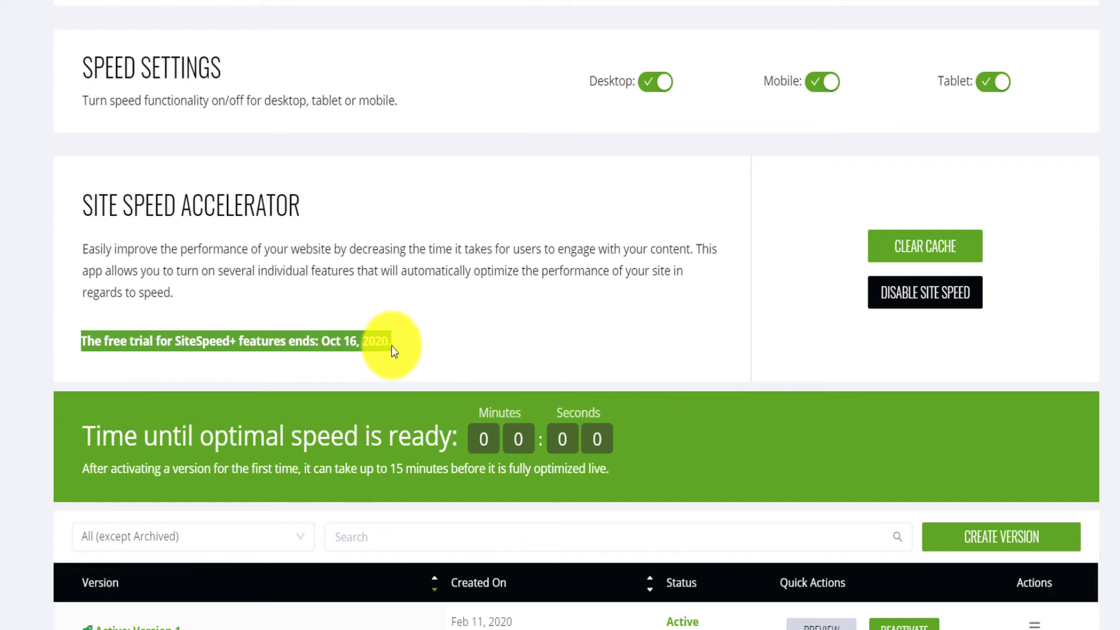
{"action": "left_click", "coordinate": [392, 339]}
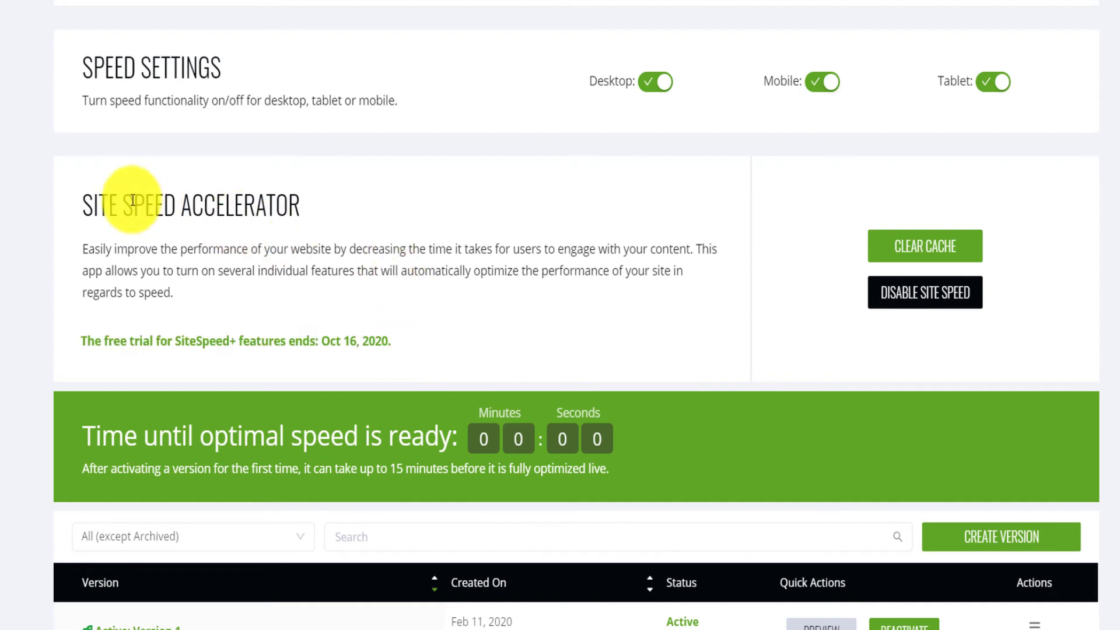
{"action": "left_click_drag", "start_coordinate": [85, 193], "coordinate": [315, 194]}
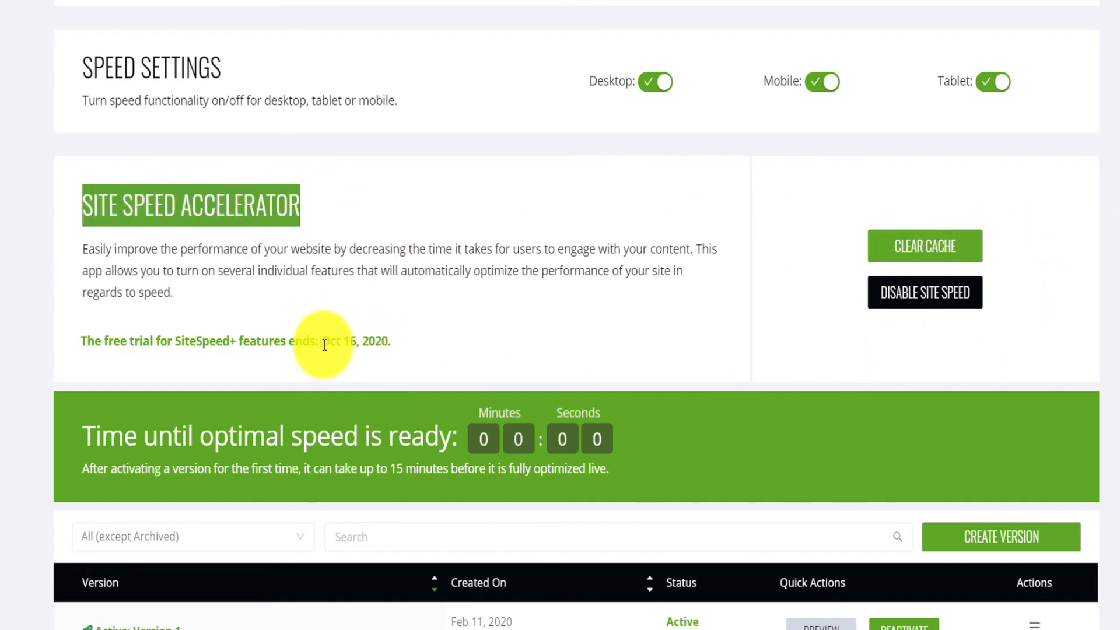
{"action": "left_click_drag", "start_coordinate": [325, 342], "coordinate": [393, 340]}
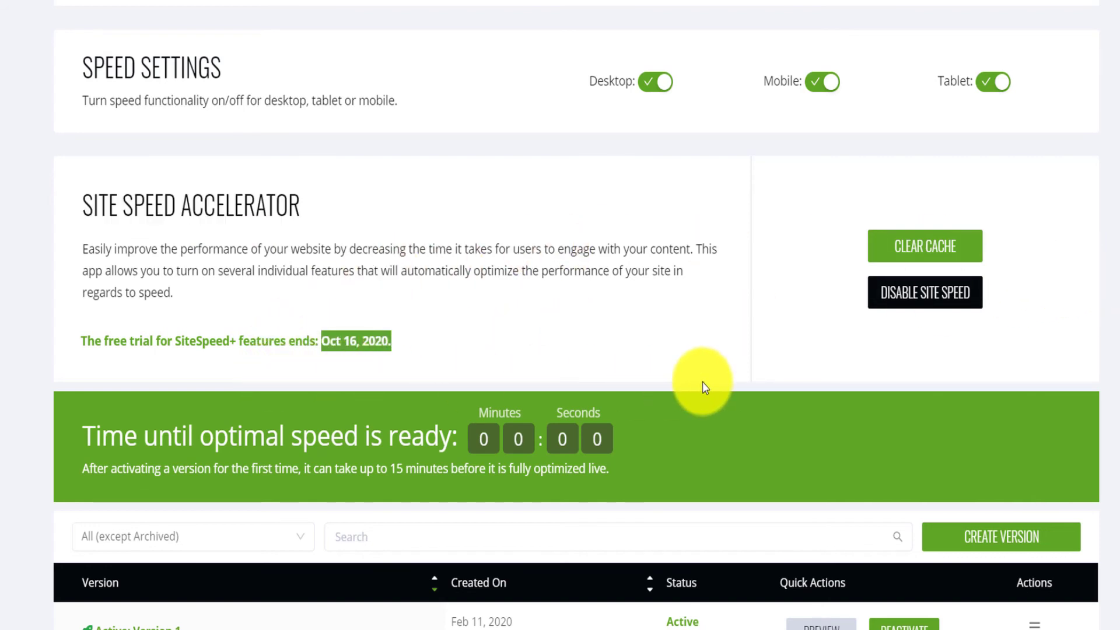
{"action": "scroll", "coordinate": [1100, 320], "scroll_direction": "down", "scroll_amount": 5}
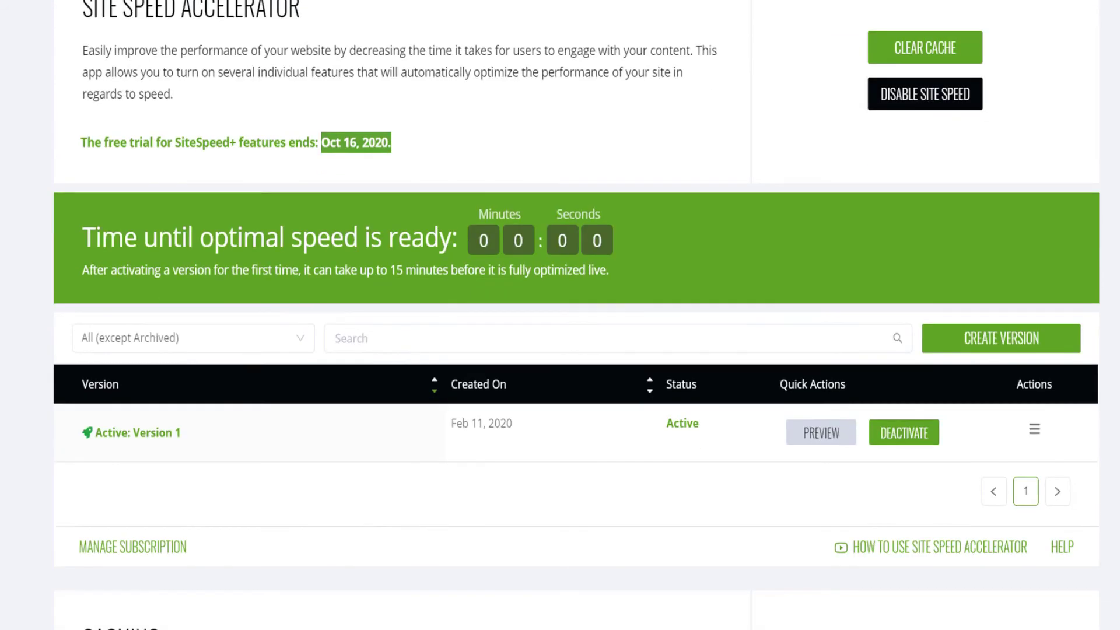